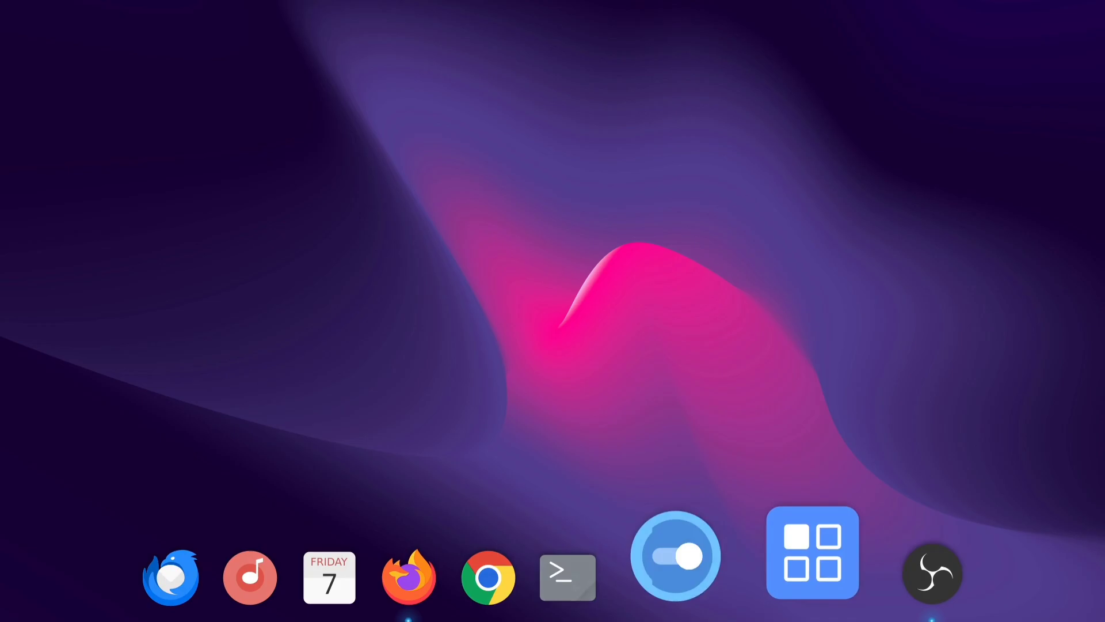
Step: Switch to the next workspace, which has the app-launcher panel and analog clock desklet
{"action": "key", "text": "ctrl+alt+Right"}
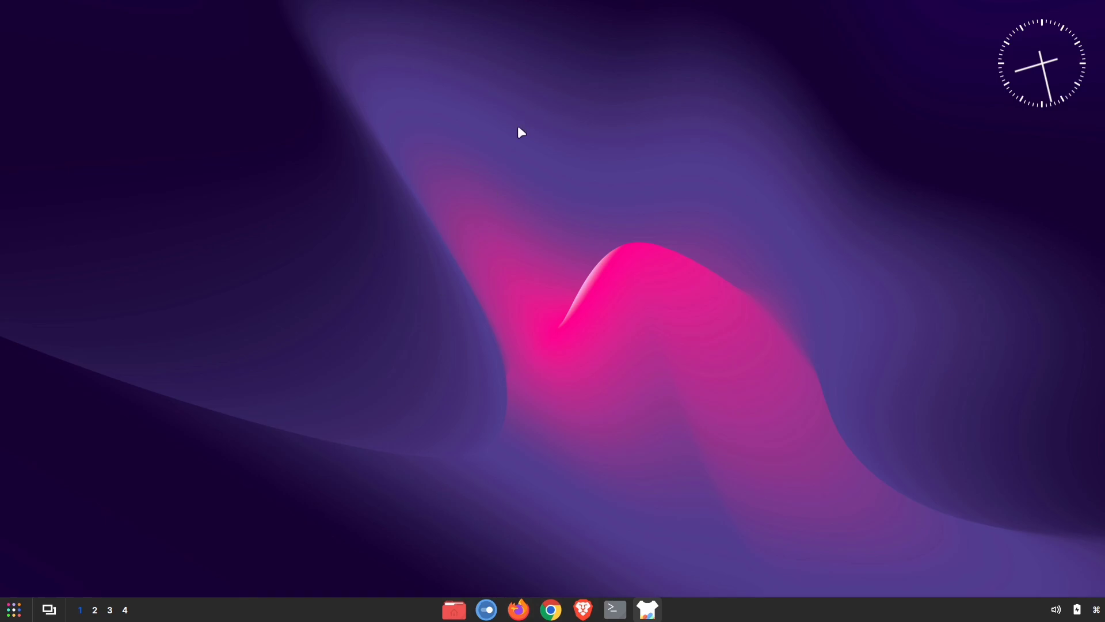
Step: Use the panel's Move option to relocate the taskbar from the bottom edge to the top edge
{"action": "right_click", "coordinate": [348, 601]}
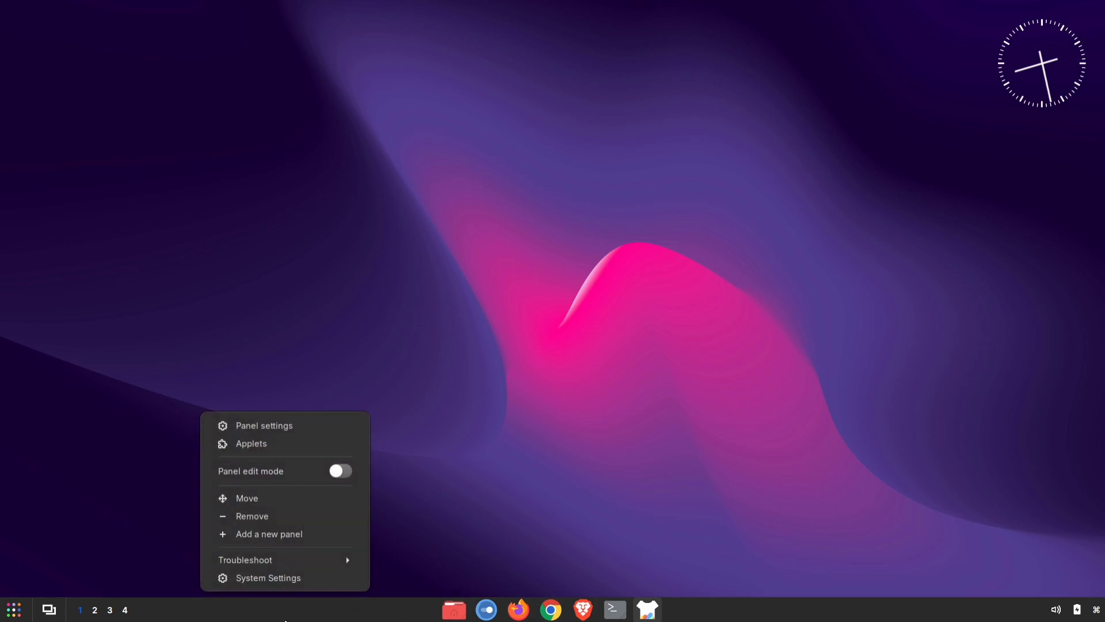
{"action": "left_click", "coordinate": [268, 496]}
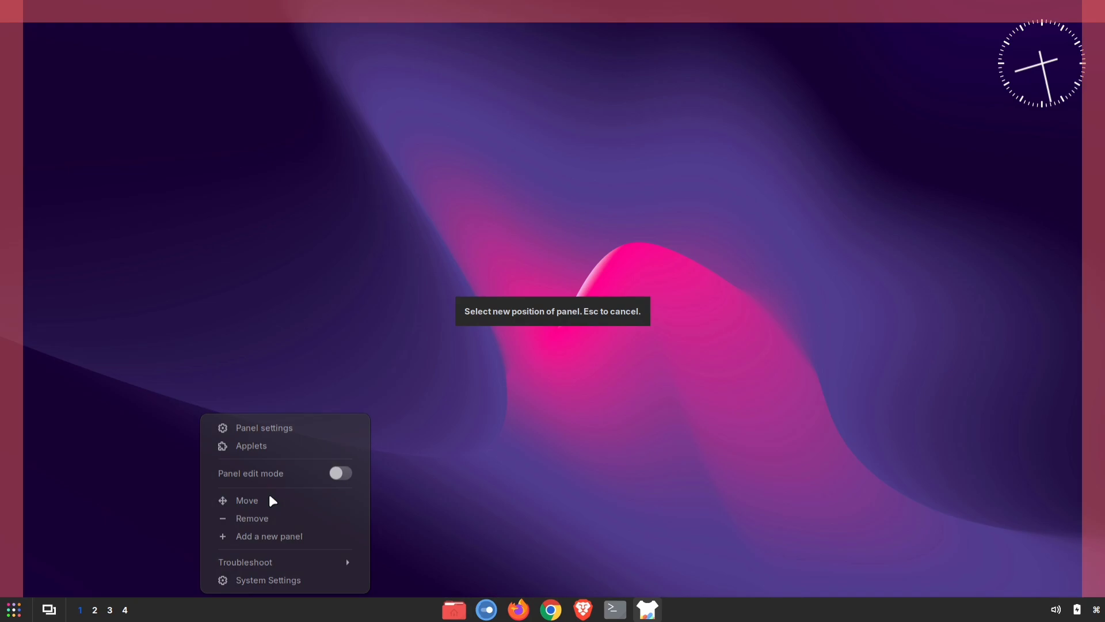
{"action": "left_click", "coordinate": [358, 5]}
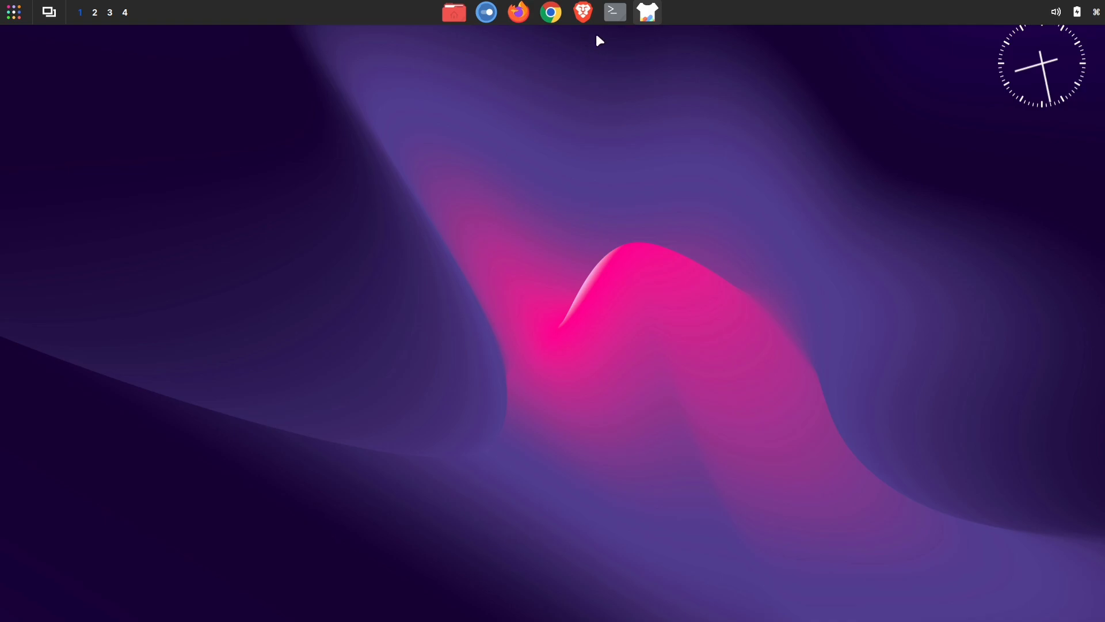
Step: Open a terminal, run 'sudo apt update' with the admin password, then clear the output
{"action": "left_click", "coordinate": [605, 20]}
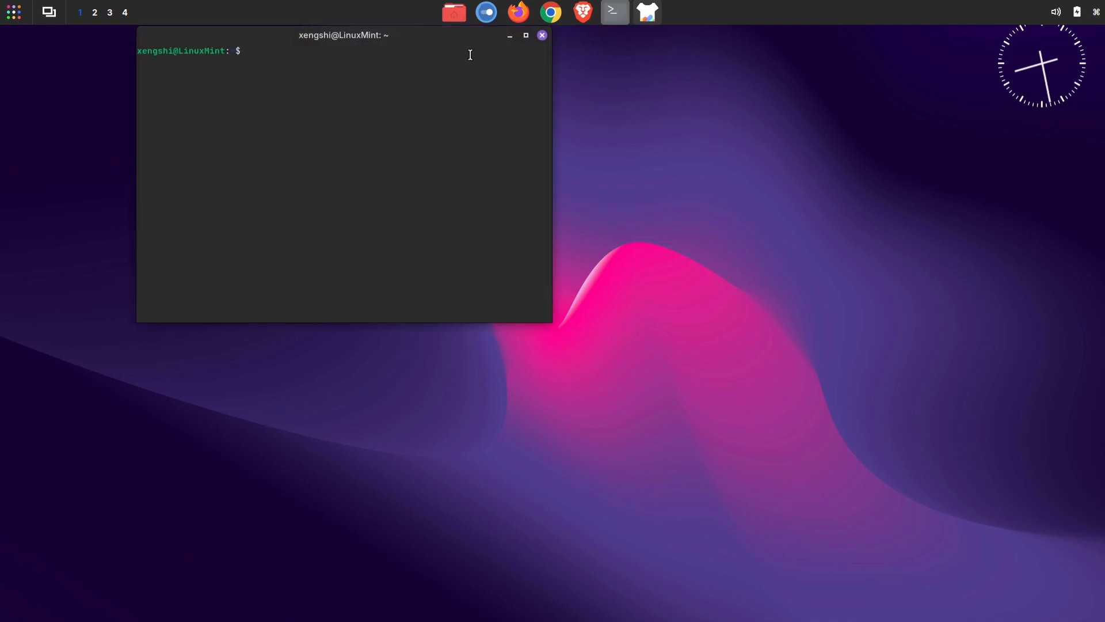
{"action": "left_click_drag", "start_coordinate": [382, 33], "coordinate": [392, 136]}
{"action": "type", "text": "sud"}
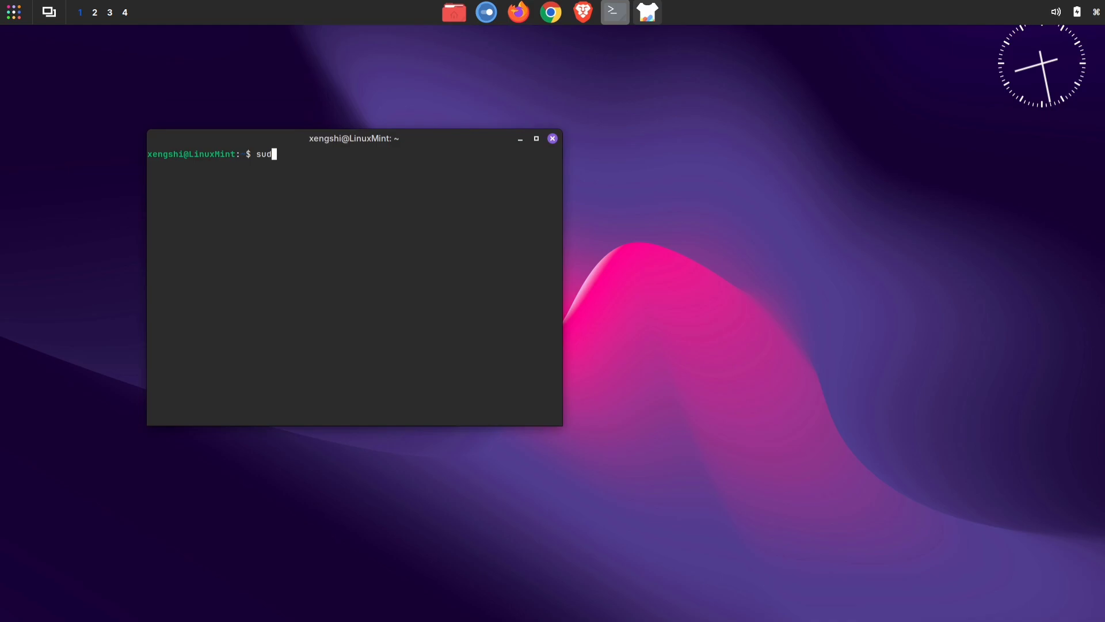
{"action": "type", "text": "o apt update"}
{"action": "key", "text": "Return"}
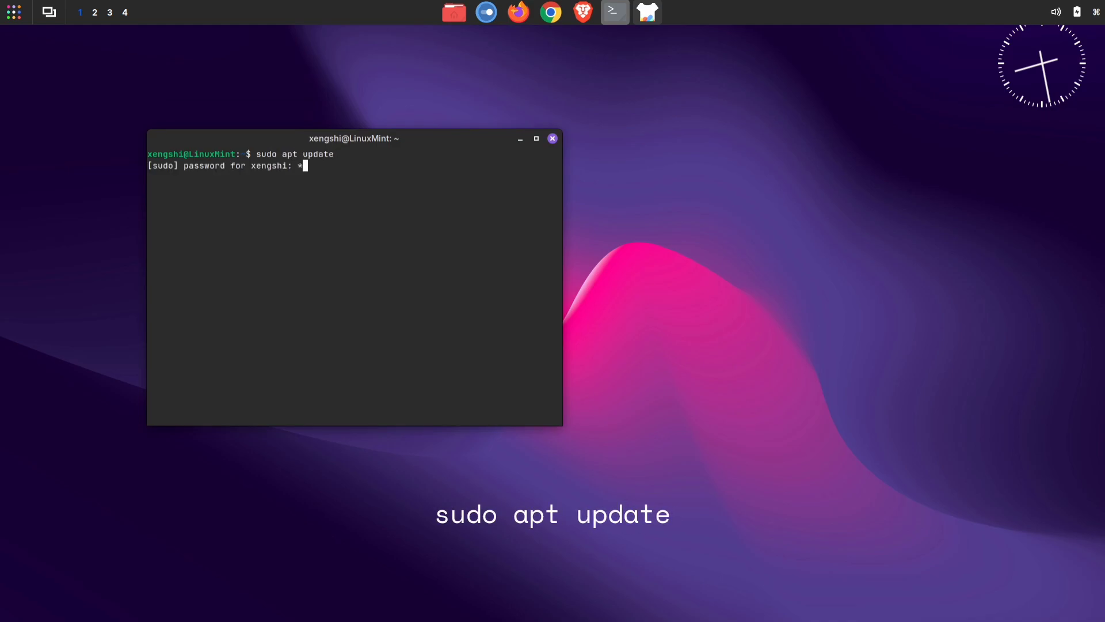
{"action": "key", "text": "Return"}
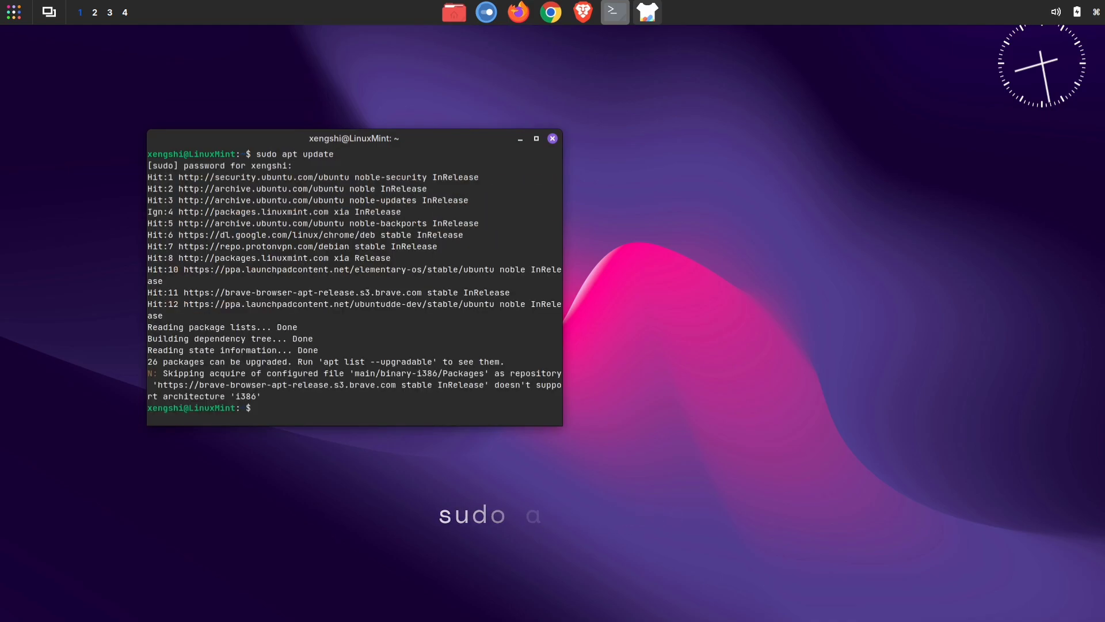
{"action": "type", "text": "clear"}
{"action": "key", "text": "Return"}
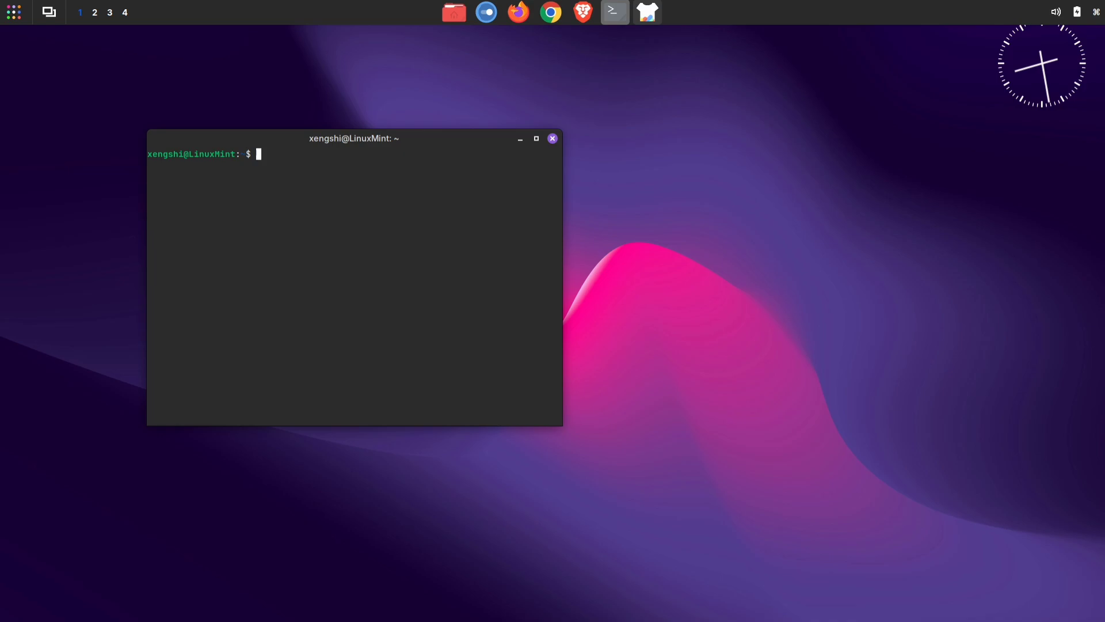
Step: Enlarge the terminal text and install Plank with 'sudo apt install plank', confirming with y
{"action": "key", "text": "ctrl+plus"}
{"action": "left_click_drag", "start_coordinate": [303, 133], "coordinate": [240, 98]}
{"action": "type", "text": "sudo "}
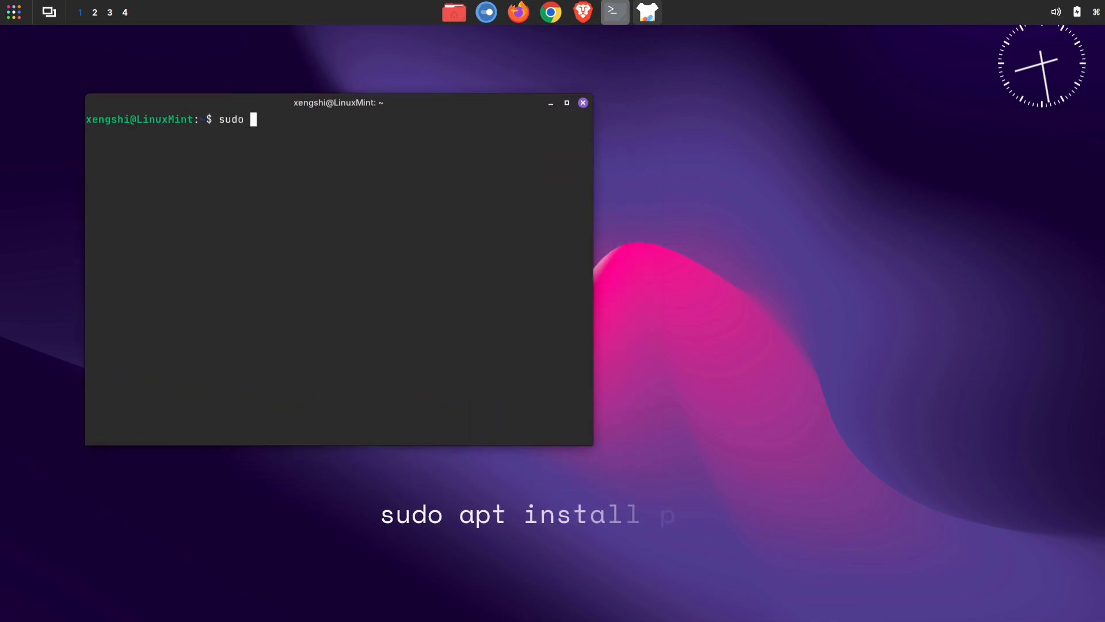
{"action": "type", "text": "apt install plank"}
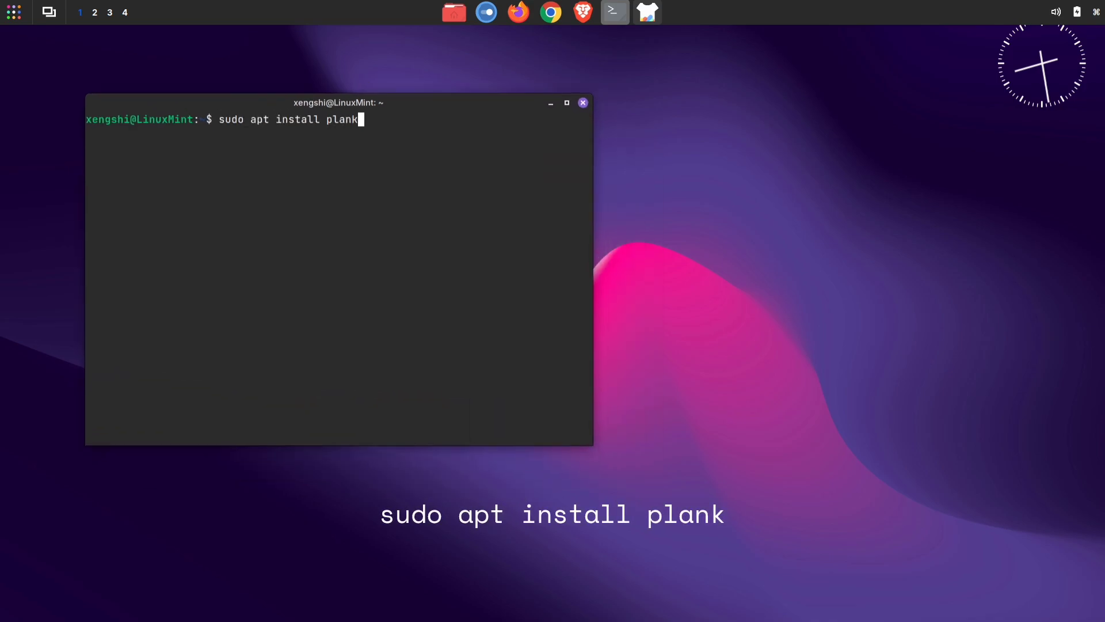
{"action": "key", "text": "Return"}
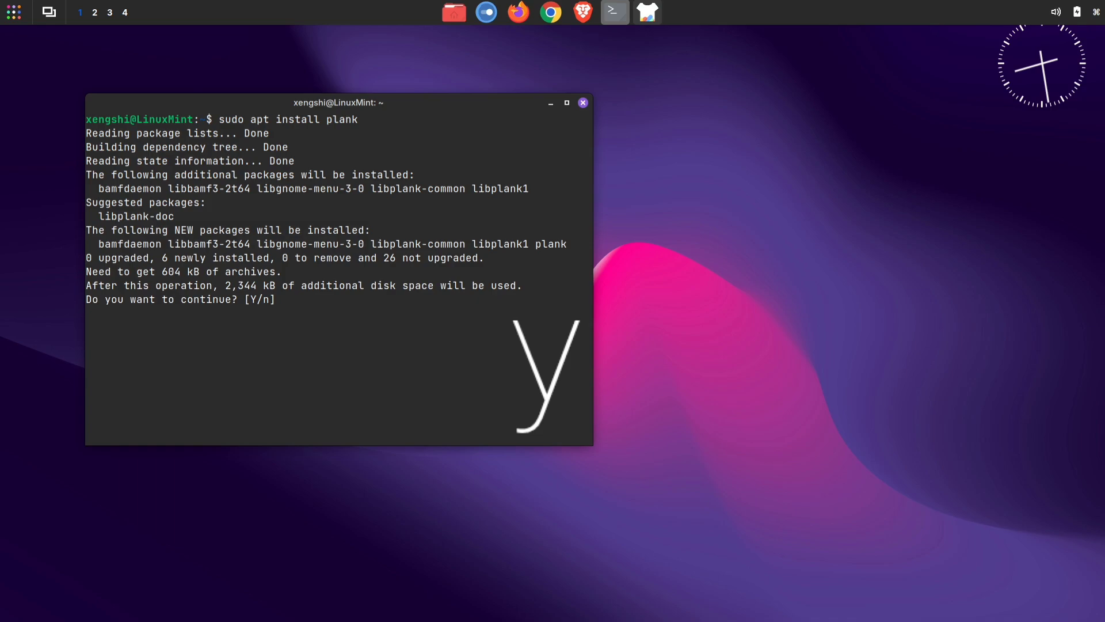
{"action": "type", "text": "y"}
{"action": "key", "text": "Return"}
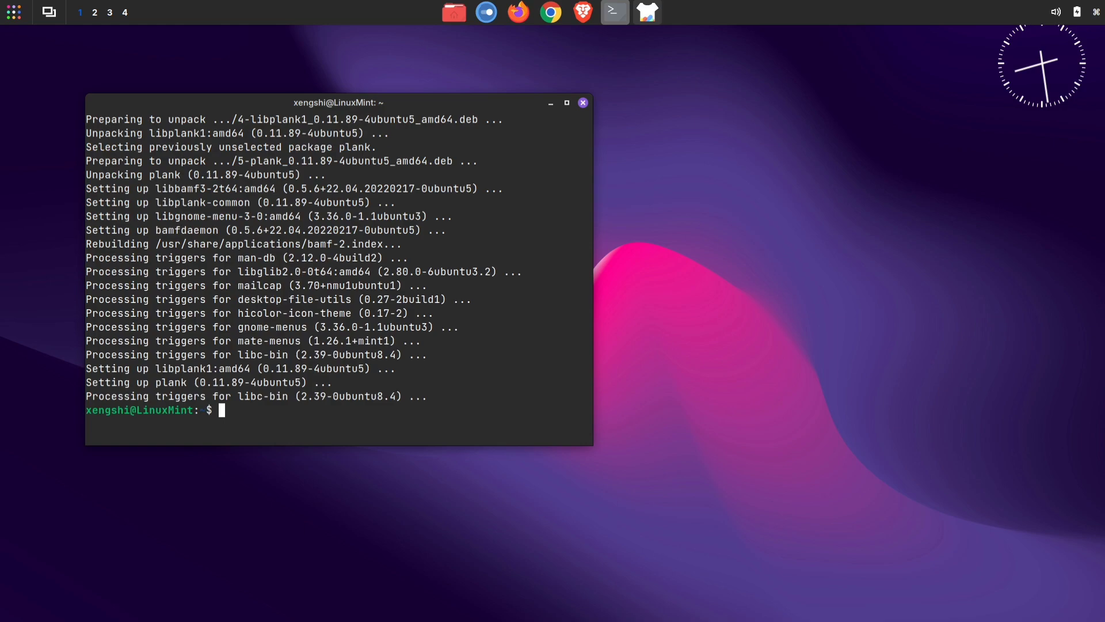
Step: Search the Menu for 'plan' and launch Plank so its dock appears at the bottom
{"action": "left_click", "coordinate": [13, 13]}
{"action": "type", "text": "plan"}
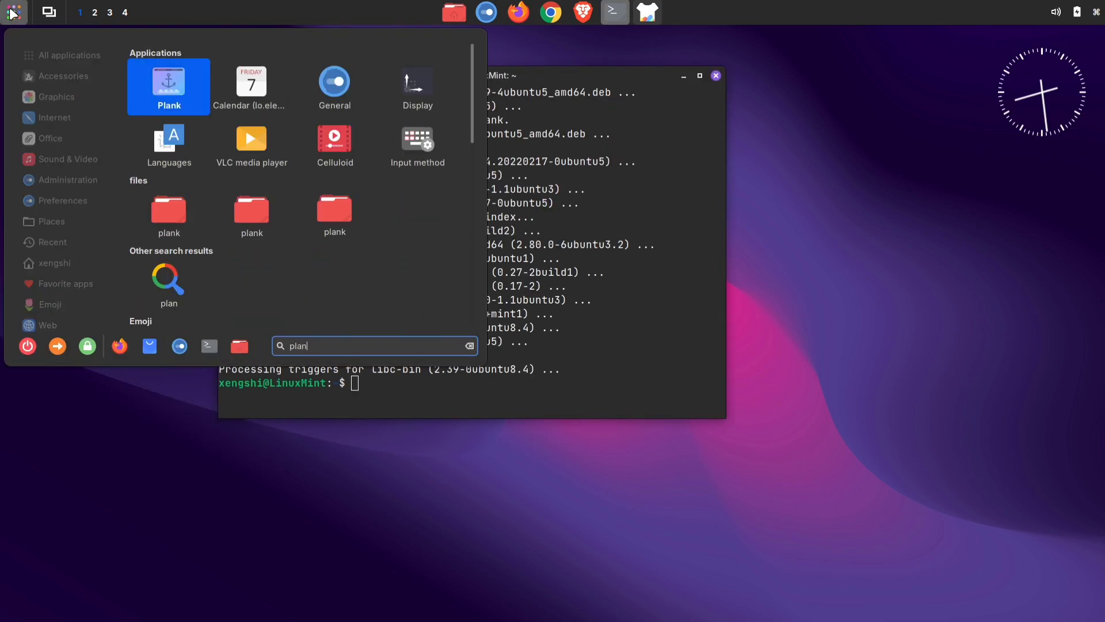
{"action": "left_click", "coordinate": [163, 90]}
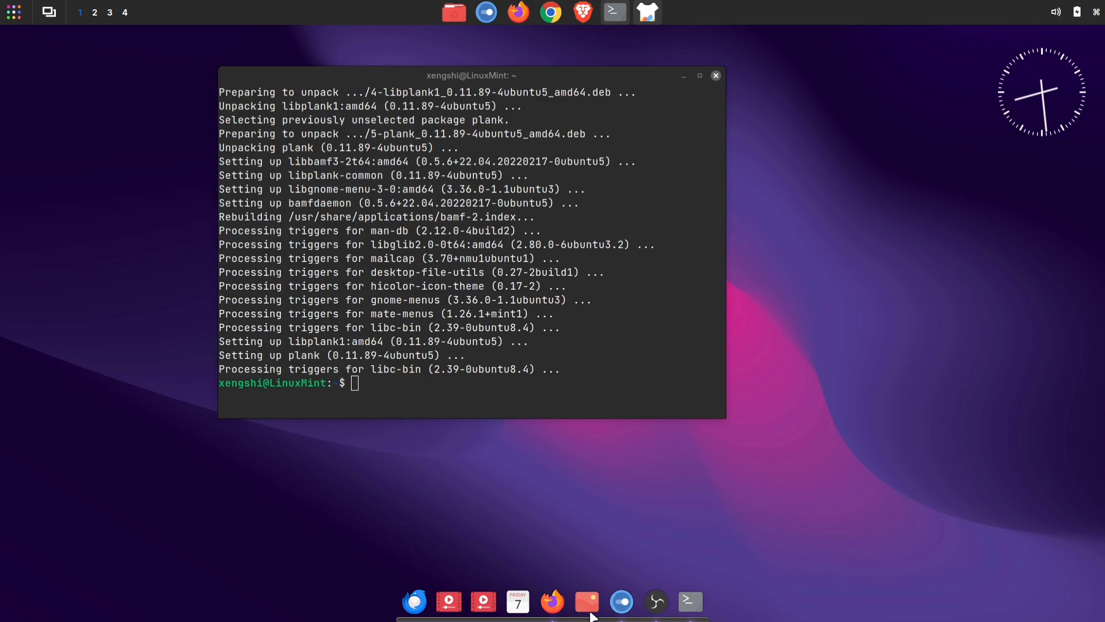
Step: Turn on panel edit mode and remove the Grouped window list applet from the top panel
{"action": "mouse_move", "coordinate": [615, 12]}
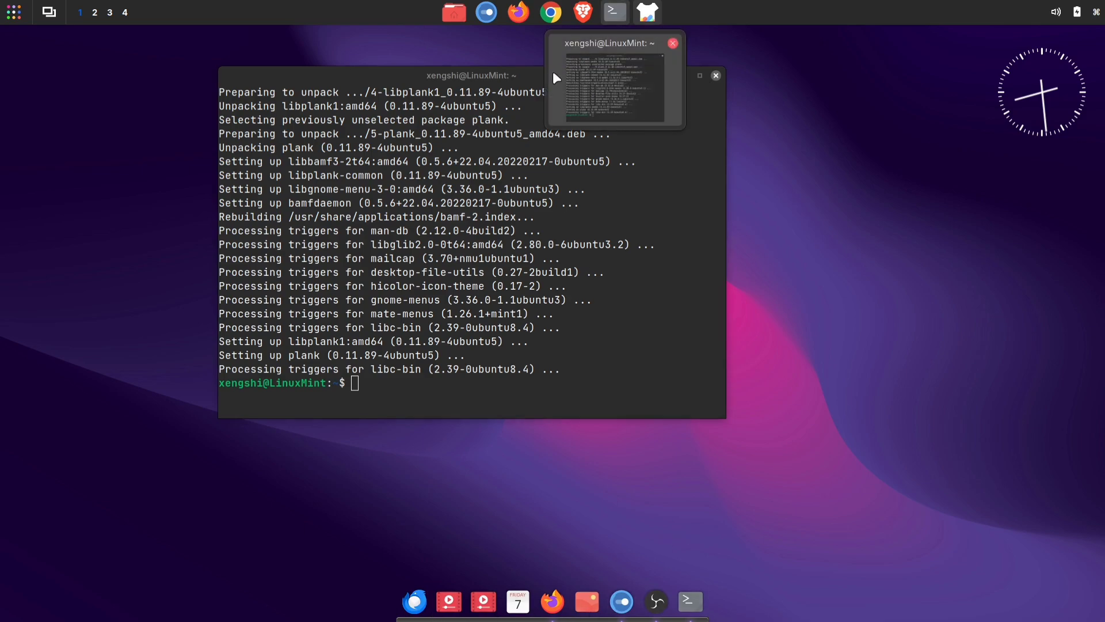
{"action": "left_click_drag", "start_coordinate": [493, 73], "coordinate": [310, 144]}
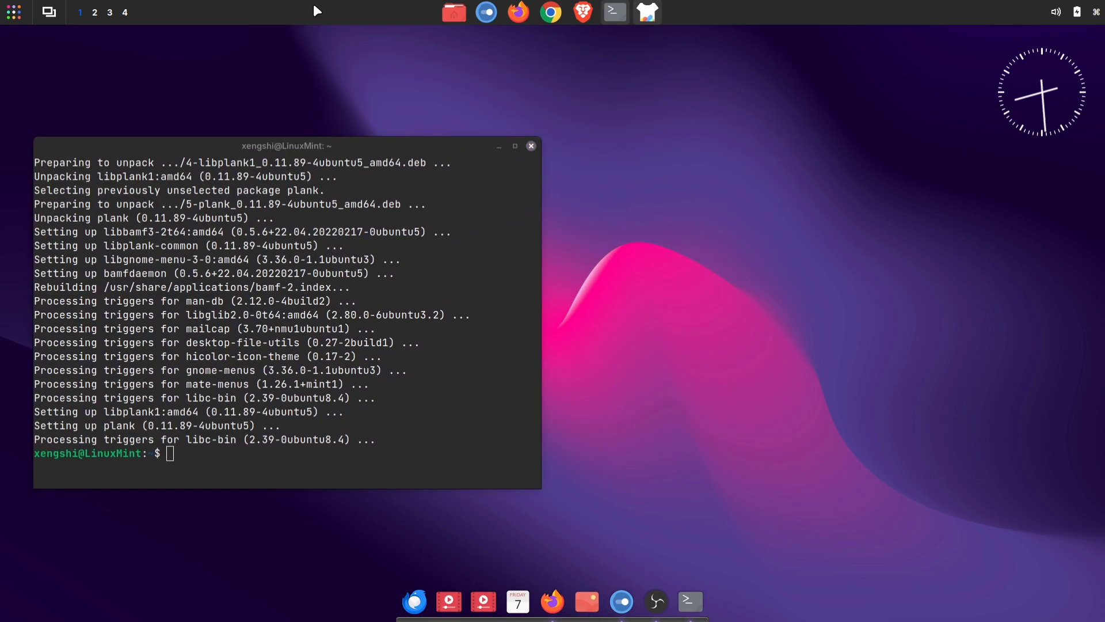
{"action": "right_click", "coordinate": [314, 7]}
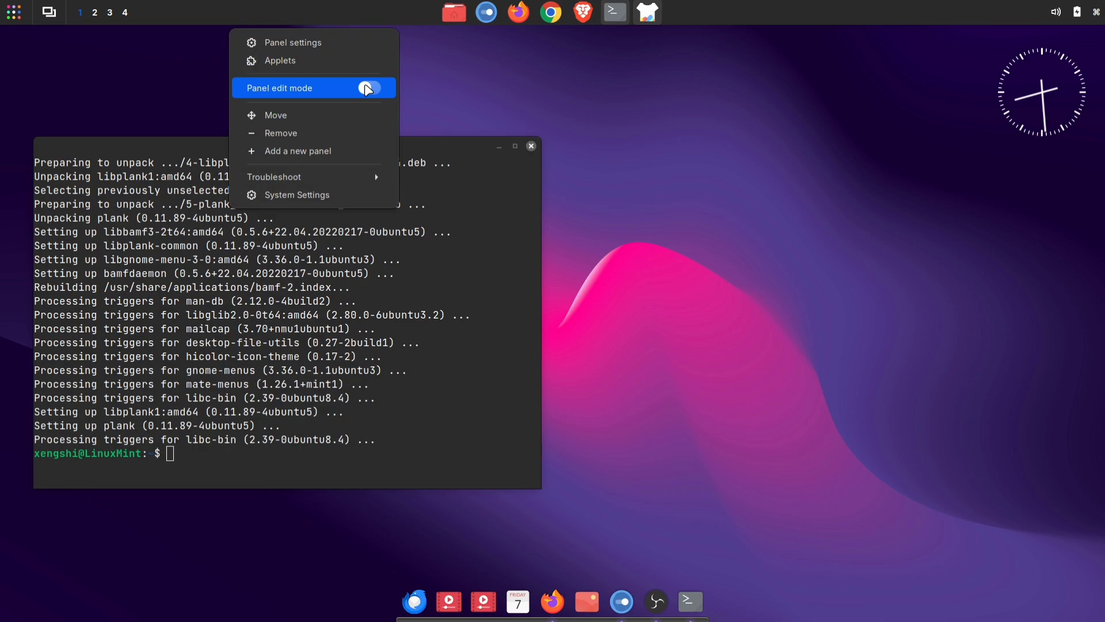
{"action": "left_click", "coordinate": [368, 88]}
{"action": "right_click", "coordinate": [524, 6]}
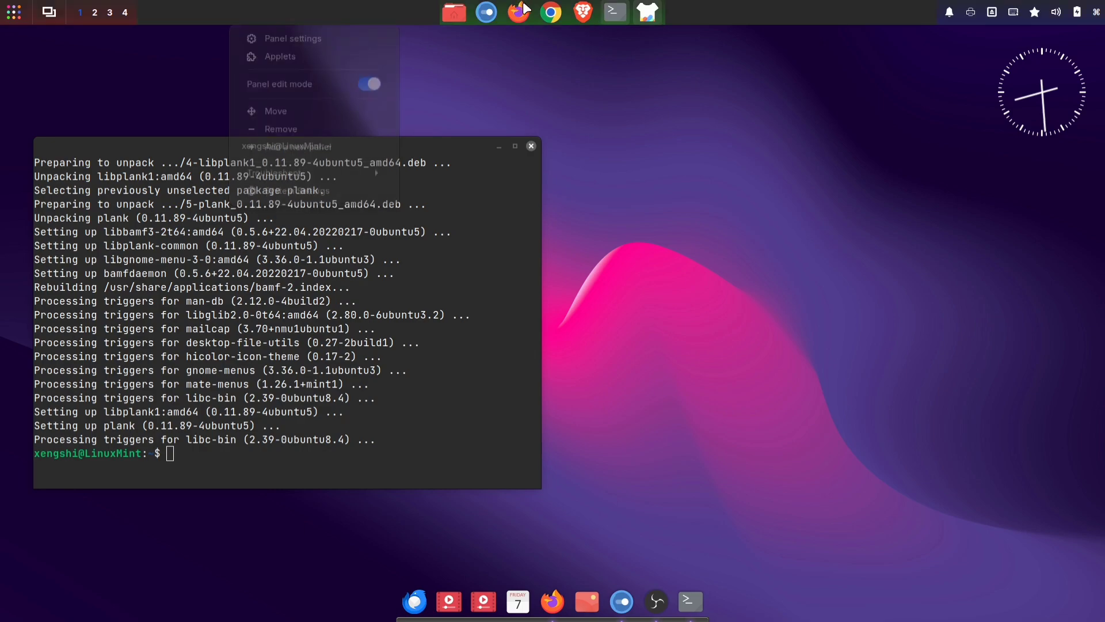
{"action": "right_click", "coordinate": [537, 13]}
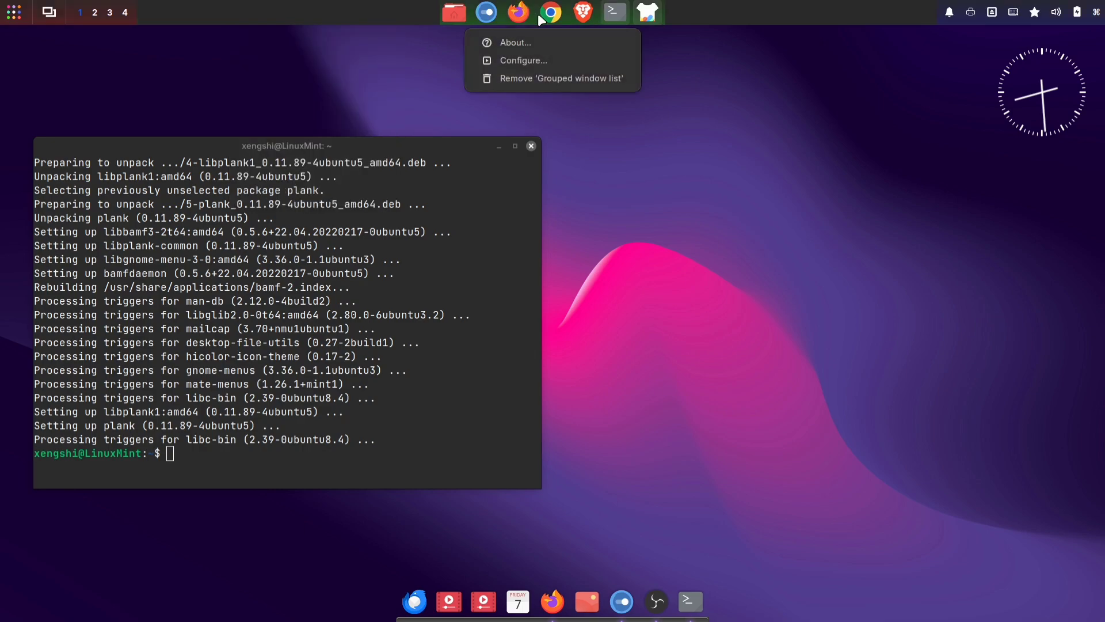
{"action": "left_click", "coordinate": [559, 77]}
{"action": "left_click", "coordinate": [617, 345]}
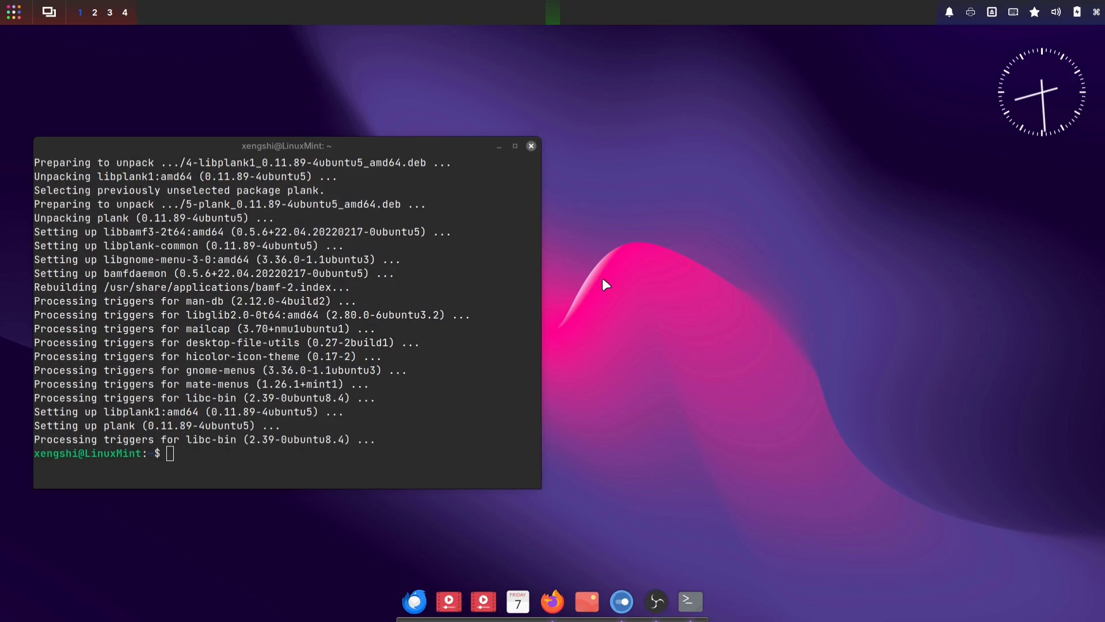
Step: Add the Calendar applet from the Applets manager and drag it to the panel's centre
{"action": "right_click", "coordinate": [640, 3]}
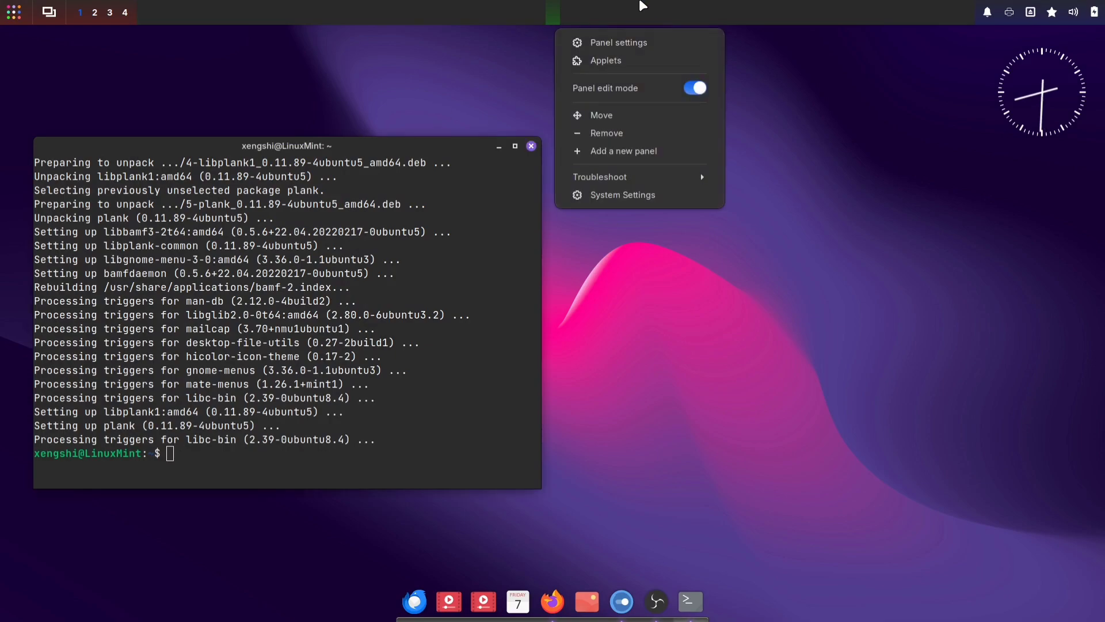
{"action": "left_click", "coordinate": [652, 61]}
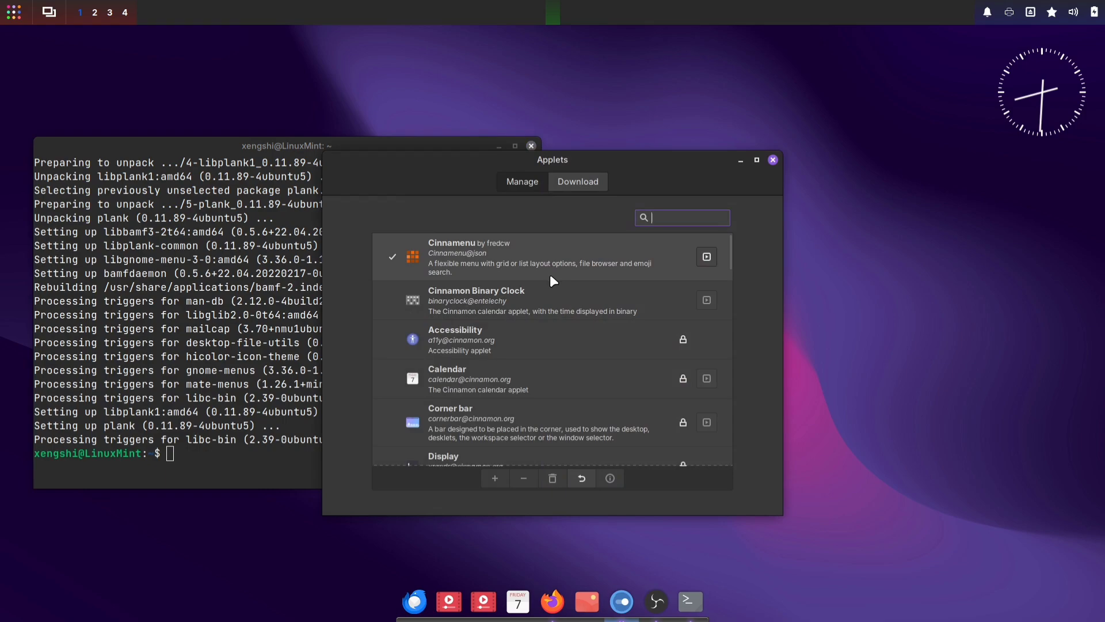
{"action": "left_click", "coordinate": [455, 375]}
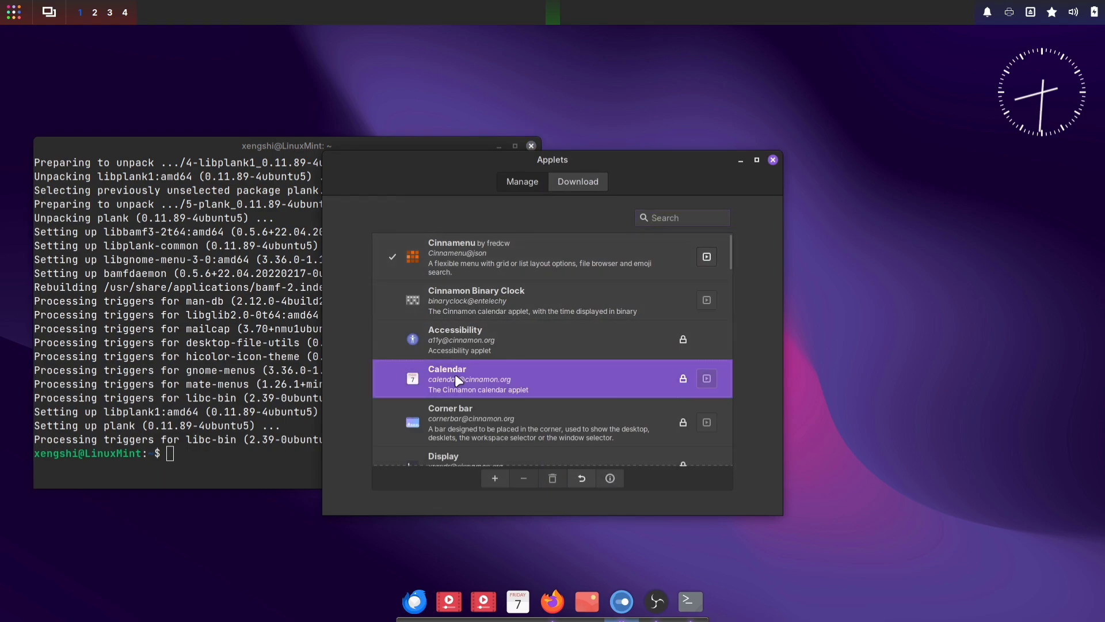
{"action": "left_click", "coordinate": [495, 479]}
{"action": "left_click_drag", "start_coordinate": [951, 13], "coordinate": [546, 8]}
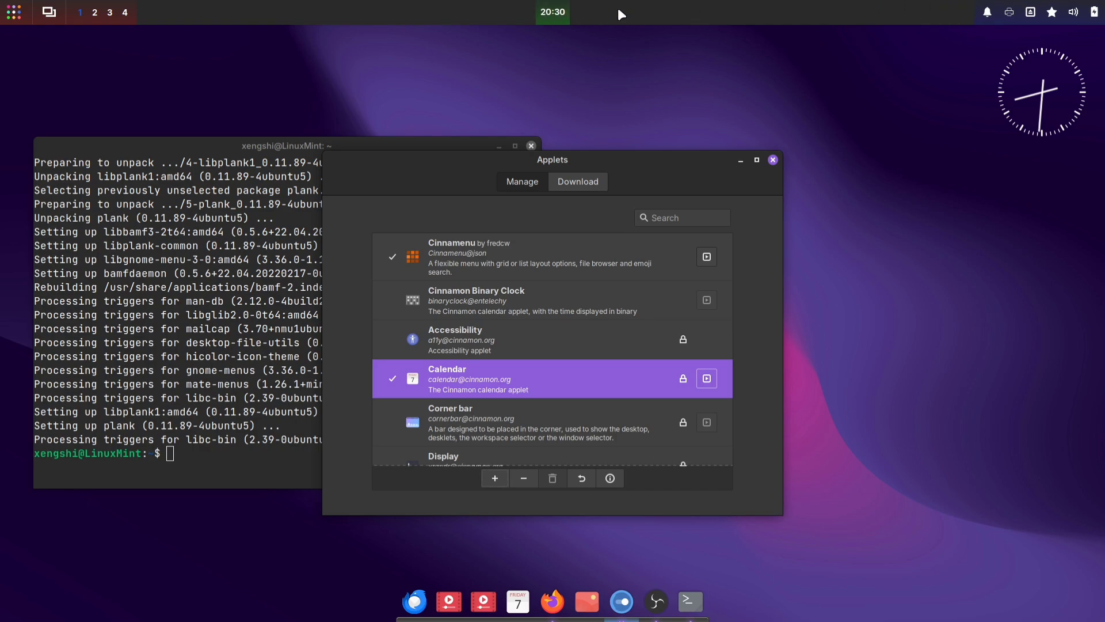
{"action": "left_click", "coordinate": [771, 161]}
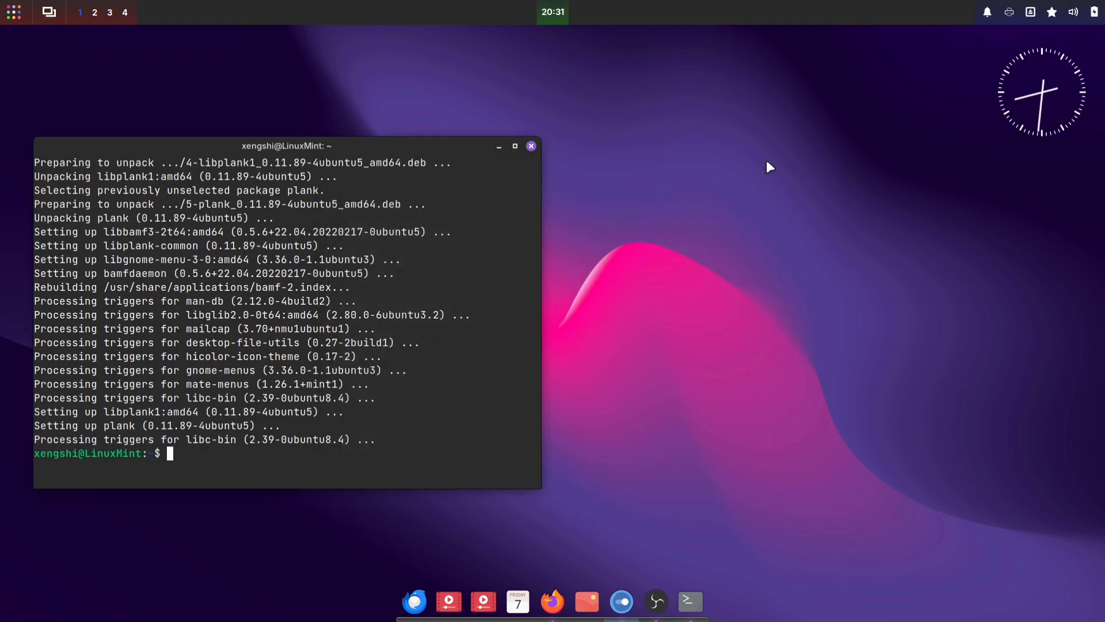
Step: Minimize the terminal and set the top panel height to 28 in Panel settings, checking Right Zone icon sizes
{"action": "left_click", "coordinate": [499, 147]}
{"action": "right_click", "coordinate": [438, 5]}
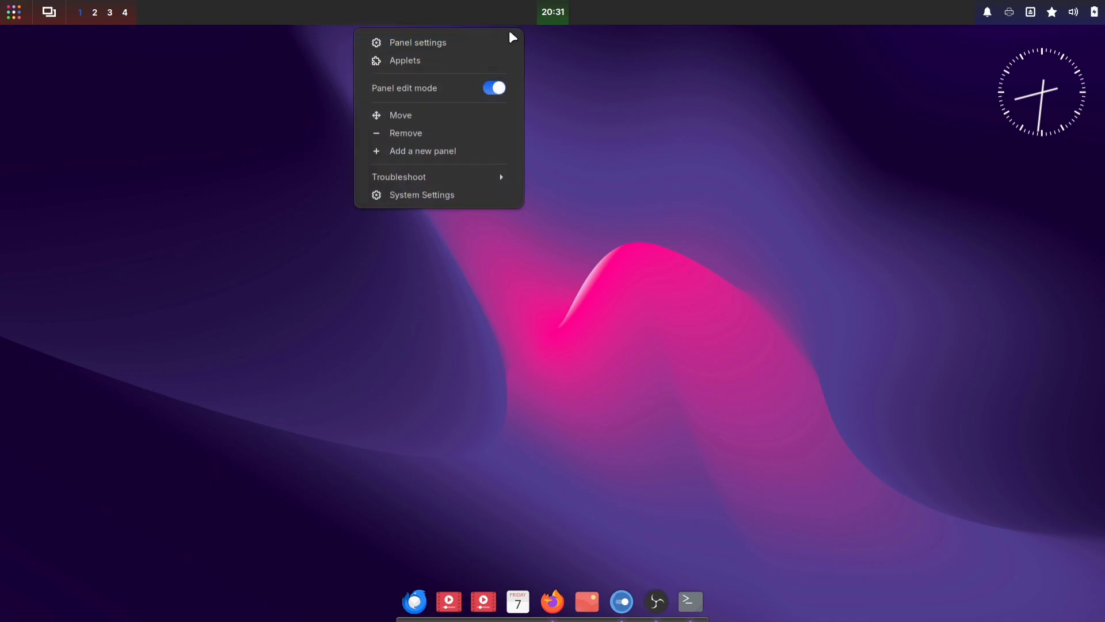
{"action": "left_click", "coordinate": [441, 42]}
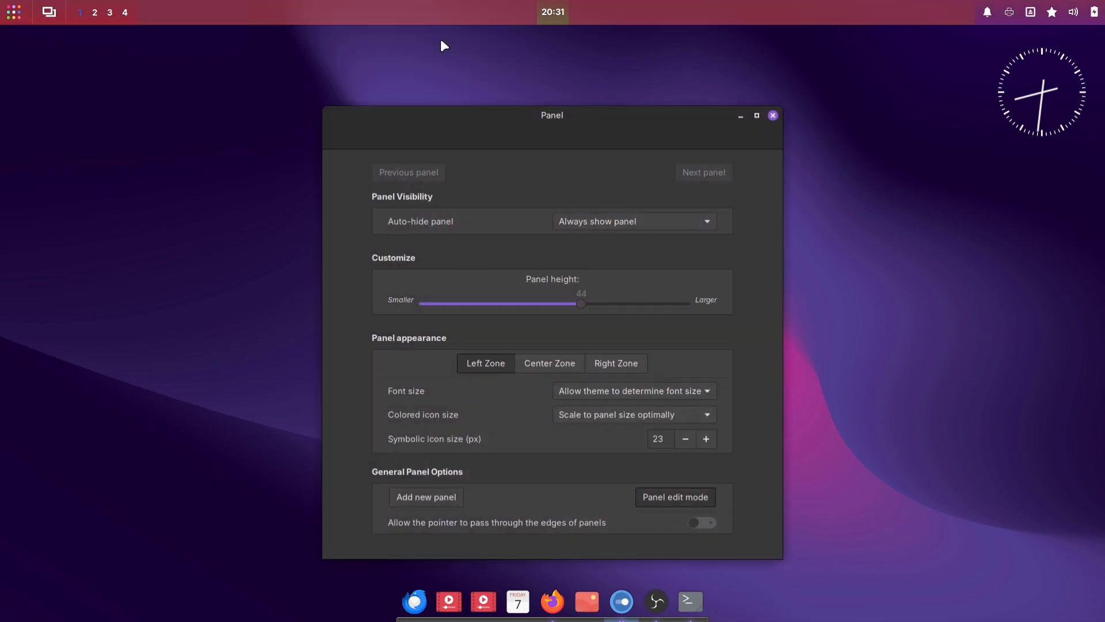
{"action": "left_click", "coordinate": [478, 305]}
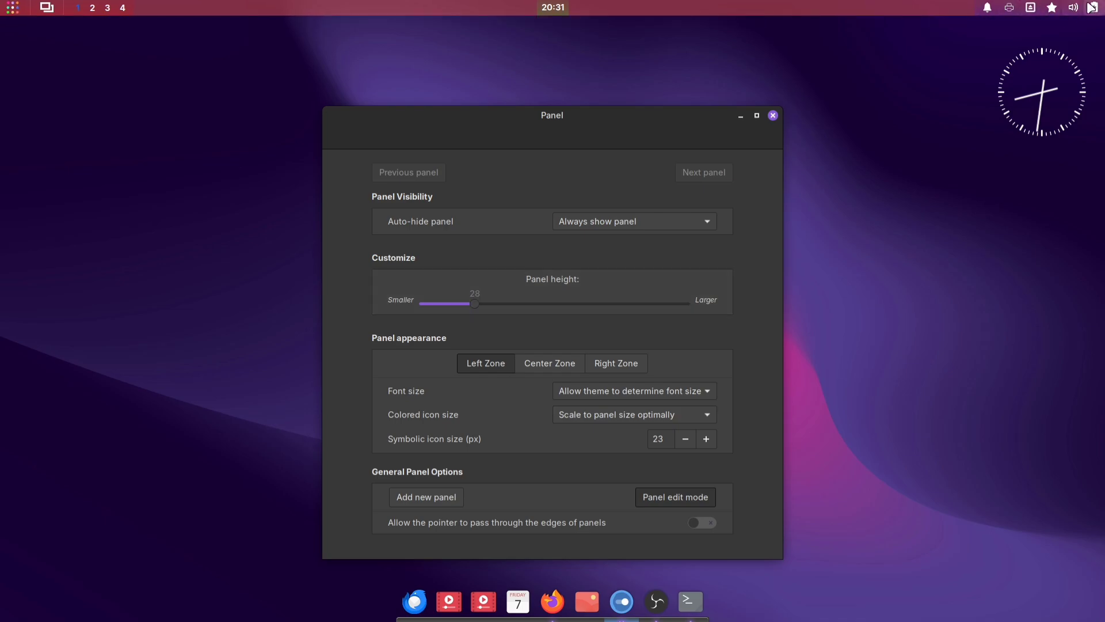
{"action": "left_click", "coordinate": [621, 363]}
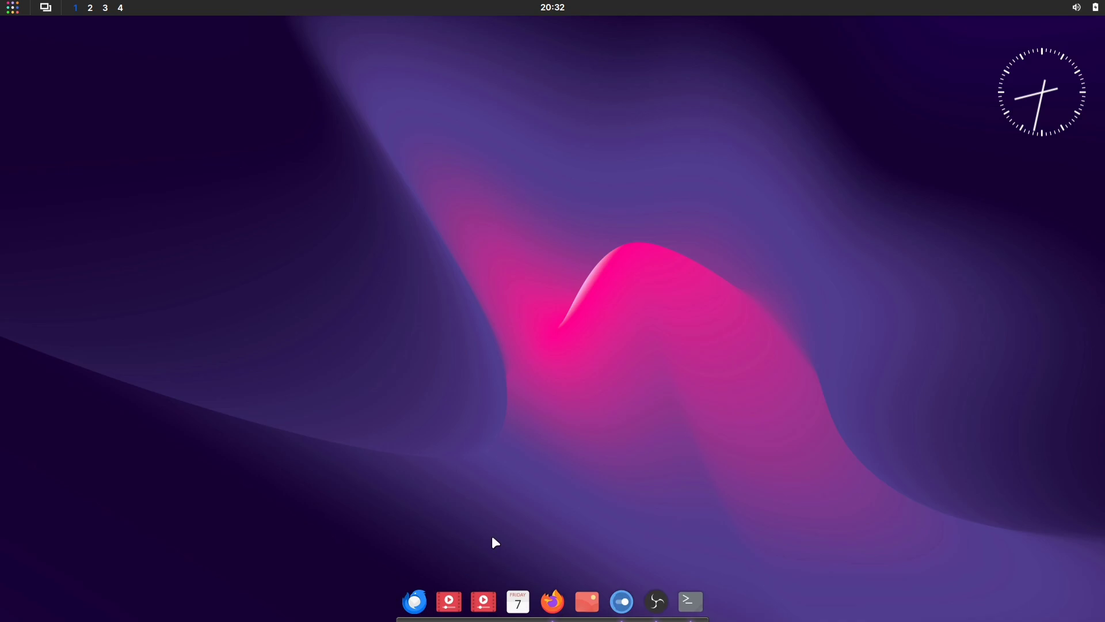
Step: In the terminal, run 'plank --preferences', retyping it after the misspelled 'prefrences' attempt
{"action": "left_click", "coordinate": [703, 595]}
{"action": "left_click_drag", "start_coordinate": [305, 148], "coordinate": [350, 85]}
{"action": "type", "text": "plank"}
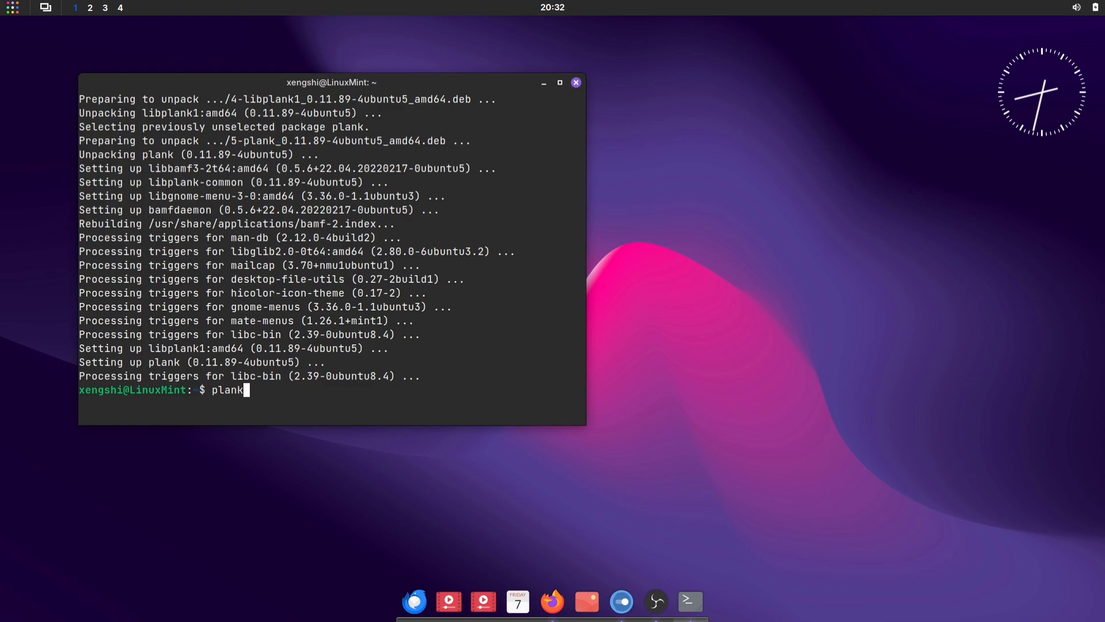
{"action": "type", "text": " --prefrences"}
{"action": "key", "text": "Return"}
{"action": "type", "text": "plank --preferen"}
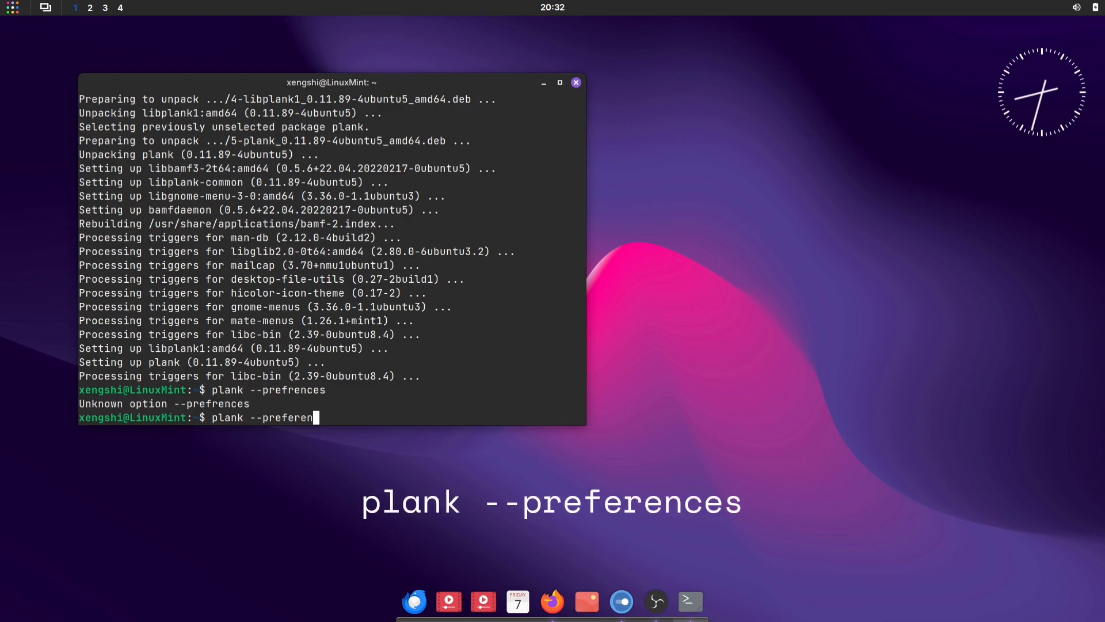
{"action": "key", "text": "Return"}
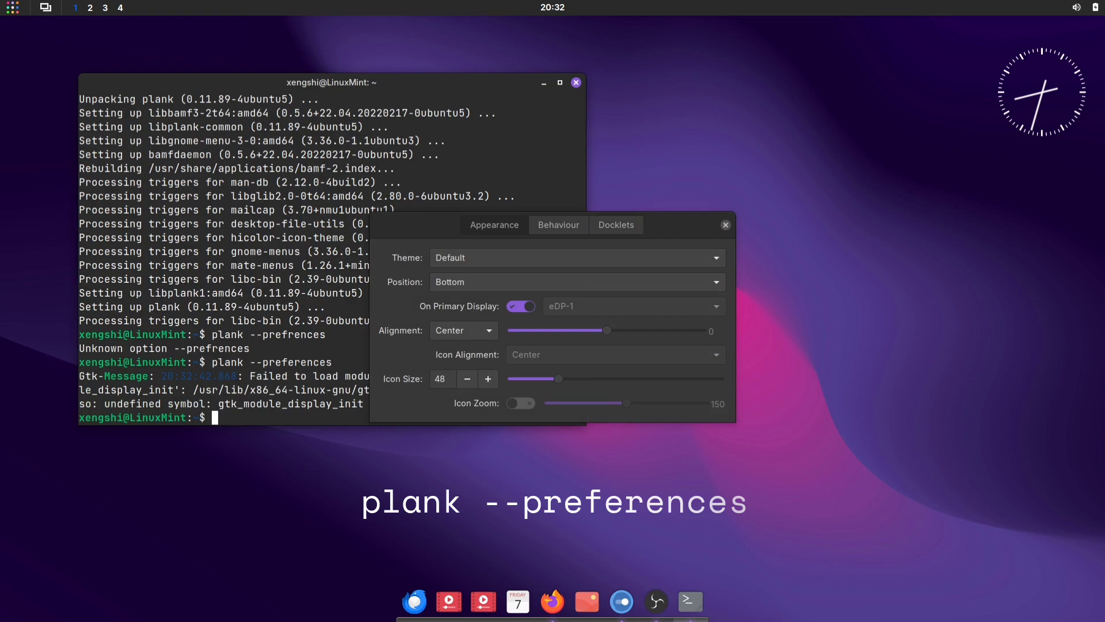
Step: Rearrange the Plank preferences dialog and terminal windows, then minimize the terminal
{"action": "left_click_drag", "start_coordinate": [413, 225], "coordinate": [681, 234]}
{"action": "left_click_drag", "start_coordinate": [384, 84], "coordinate": [295, 37]}
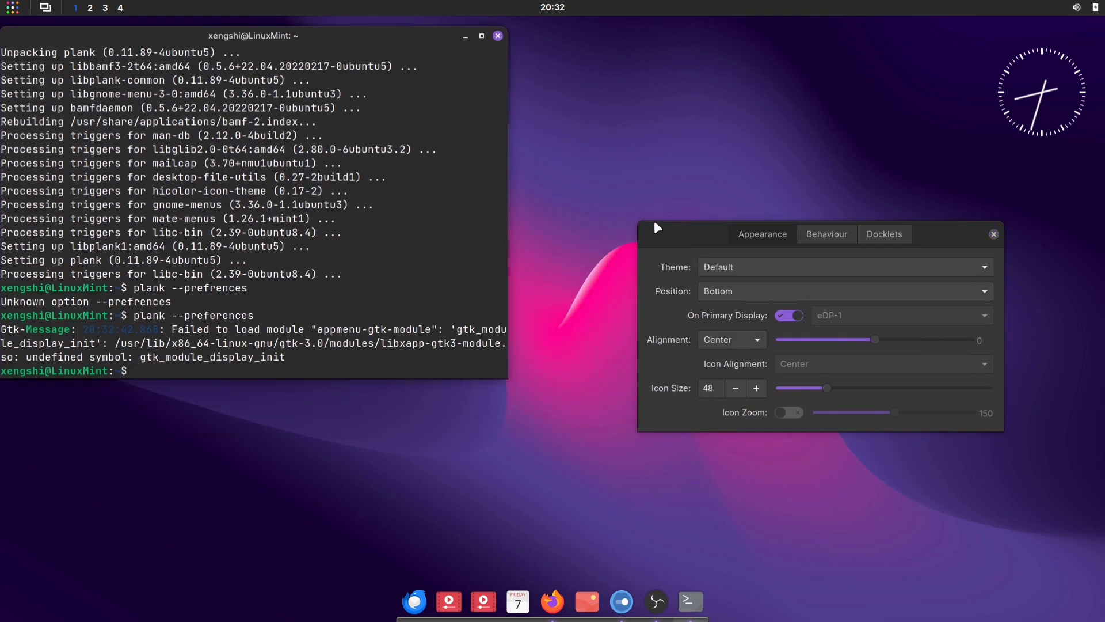
{"action": "left_click_drag", "start_coordinate": [655, 224], "coordinate": [441, 118]}
{"action": "left_click", "coordinate": [465, 36]}
Step: Try the Transparent, Matte and Gtk+ dock themes in turn
{"action": "left_click", "coordinate": [541, 164]}
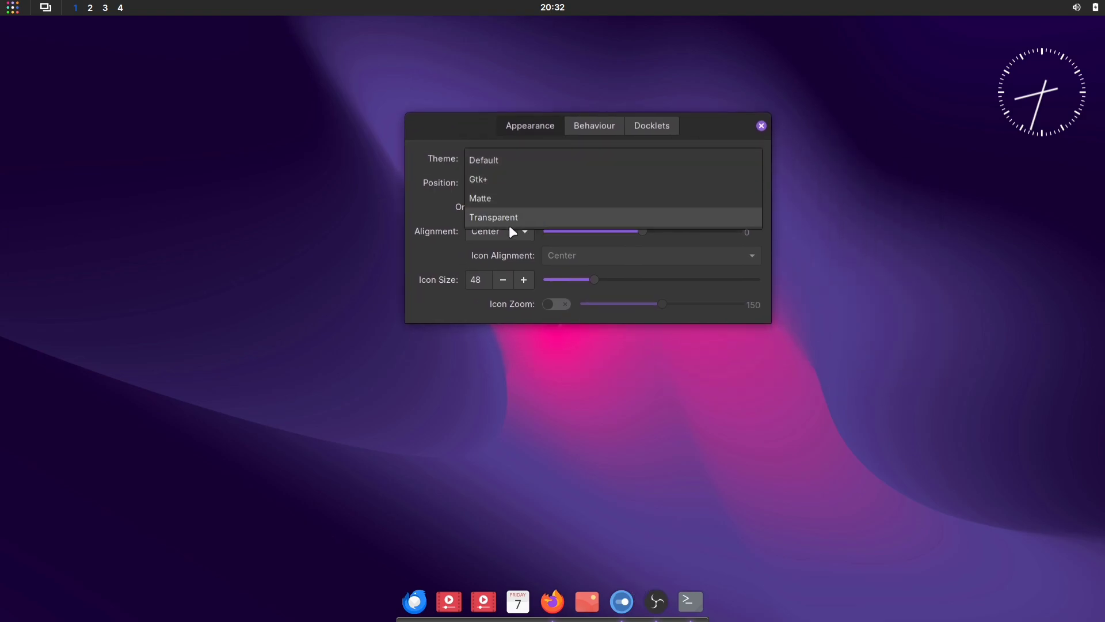
{"action": "left_click", "coordinate": [510, 226]}
{"action": "left_click", "coordinate": [509, 158]}
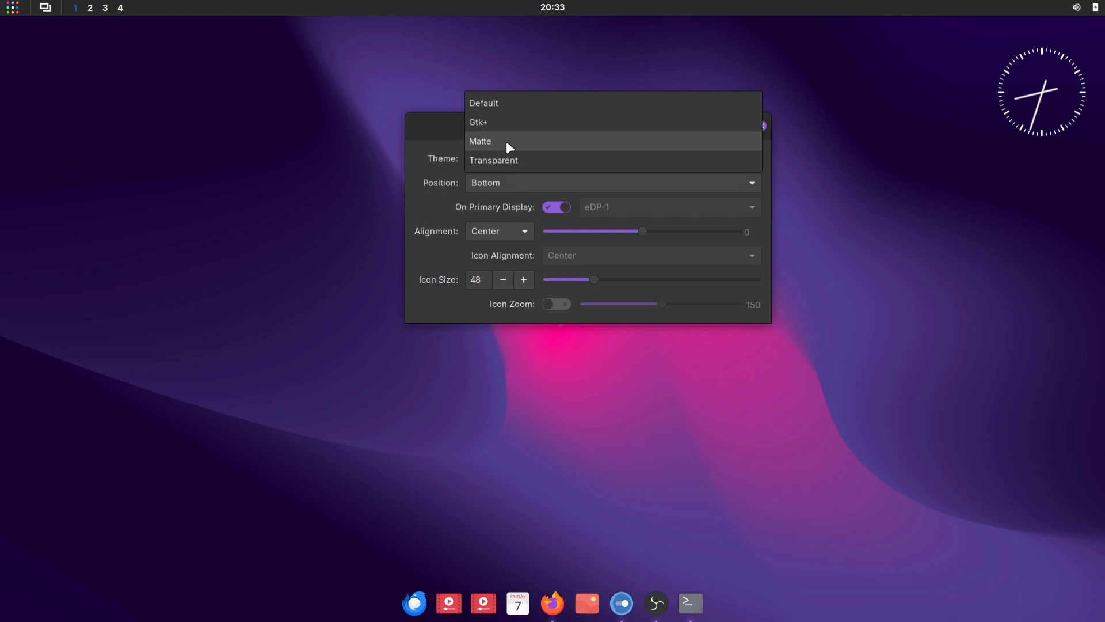
{"action": "left_click", "coordinate": [509, 144]}
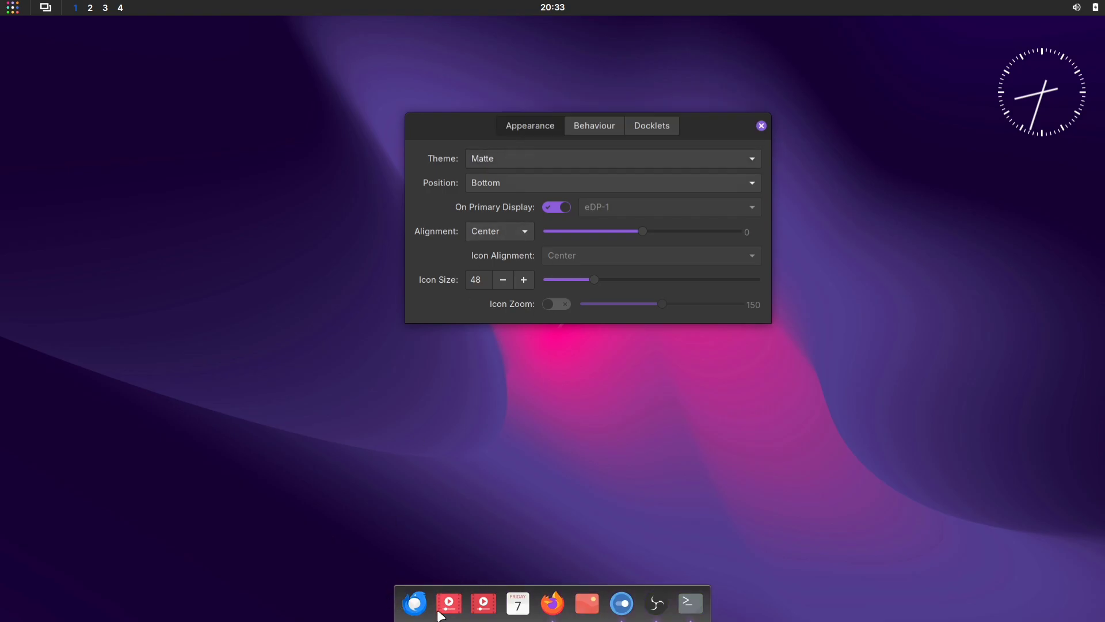
{"action": "left_click", "coordinate": [495, 161]}
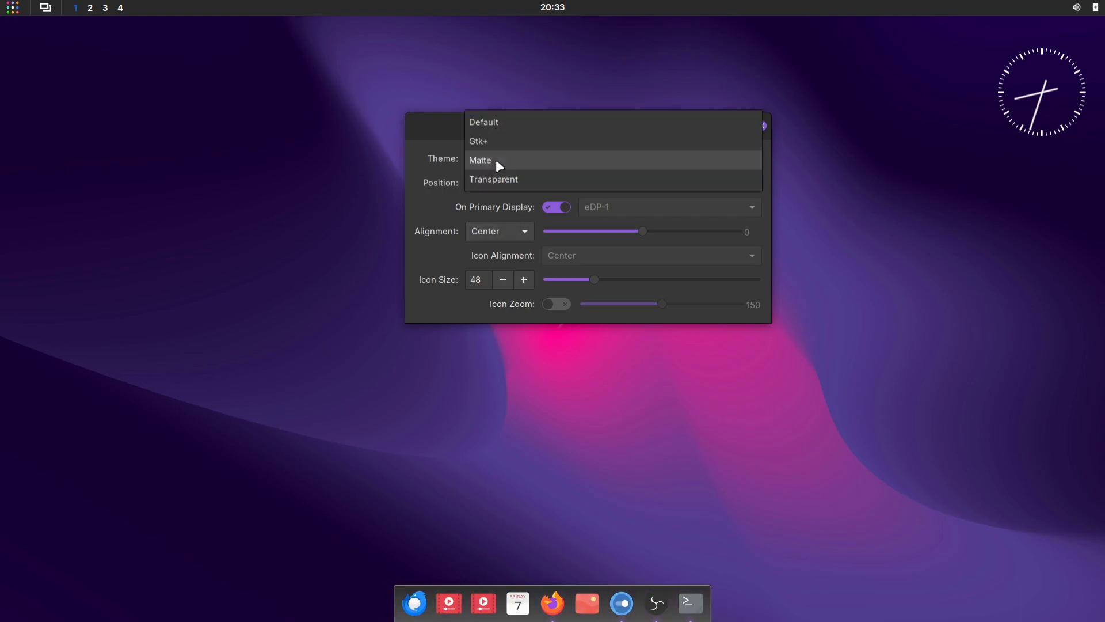
{"action": "left_click", "coordinate": [482, 143]}
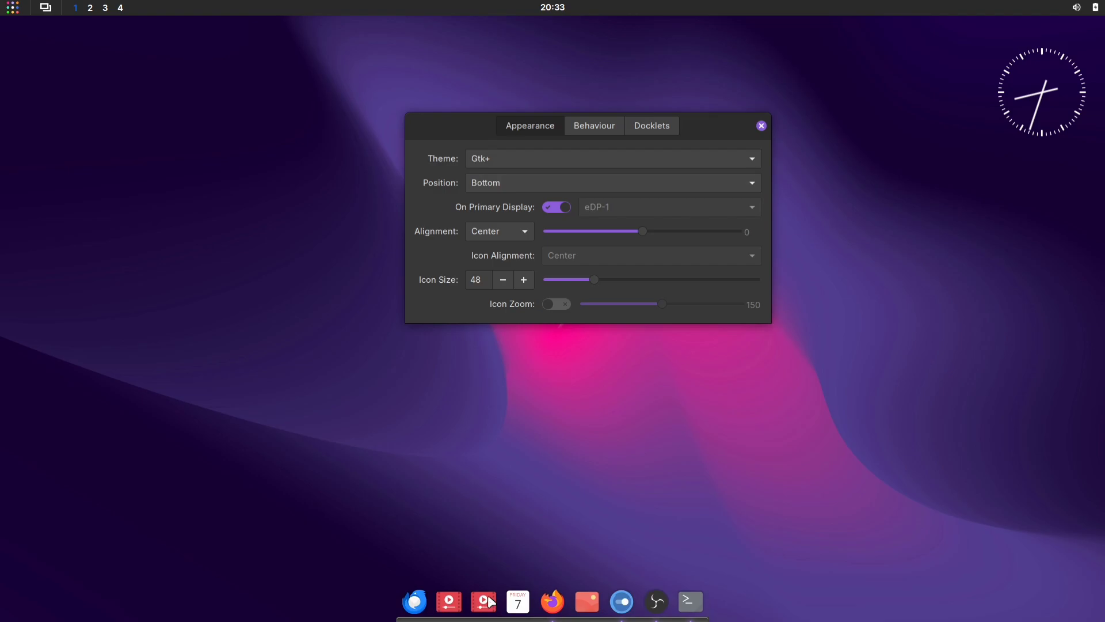
Step: Move the dock to the Left position and back to Bottom, then enable Icon Zoom
{"action": "left_click", "coordinate": [510, 182]}
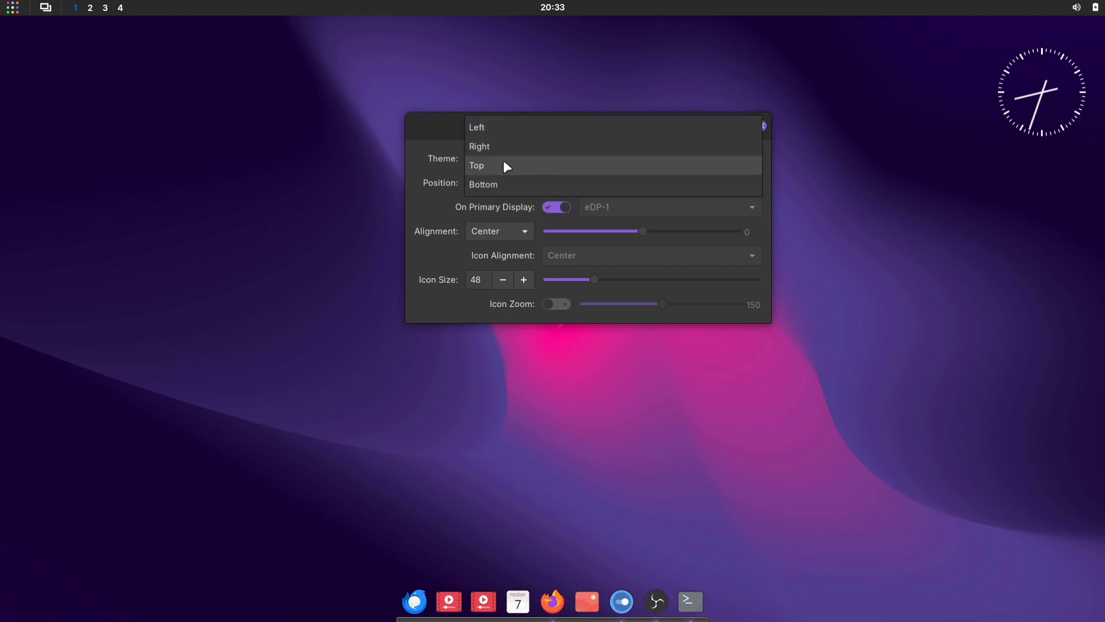
{"action": "left_click", "coordinate": [499, 125]}
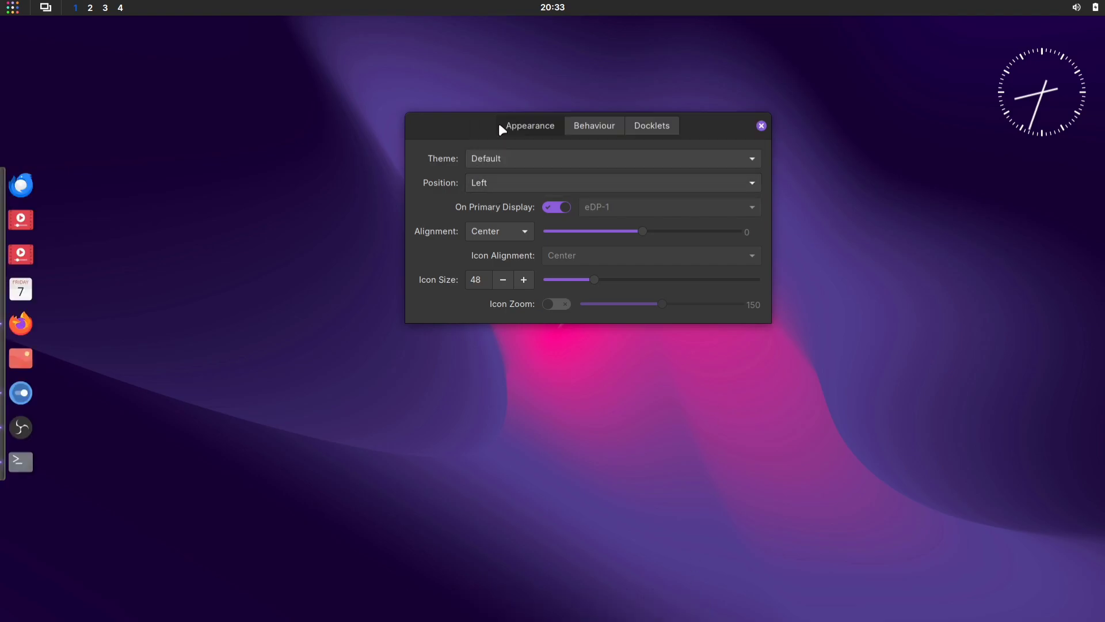
{"action": "left_click", "coordinate": [530, 180]}
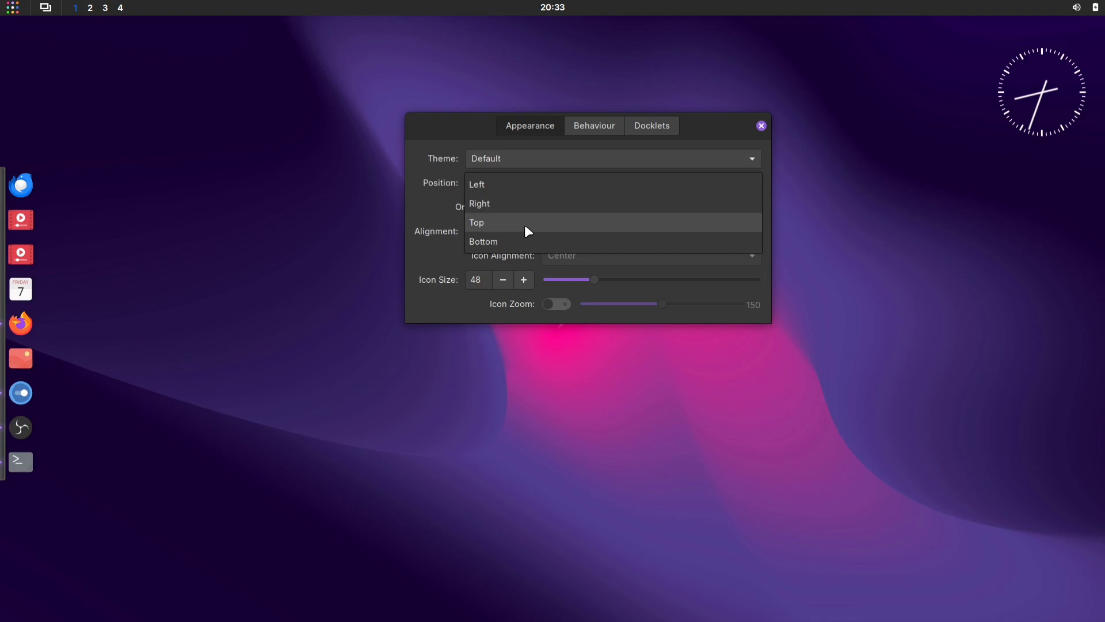
{"action": "left_click", "coordinate": [503, 244]}
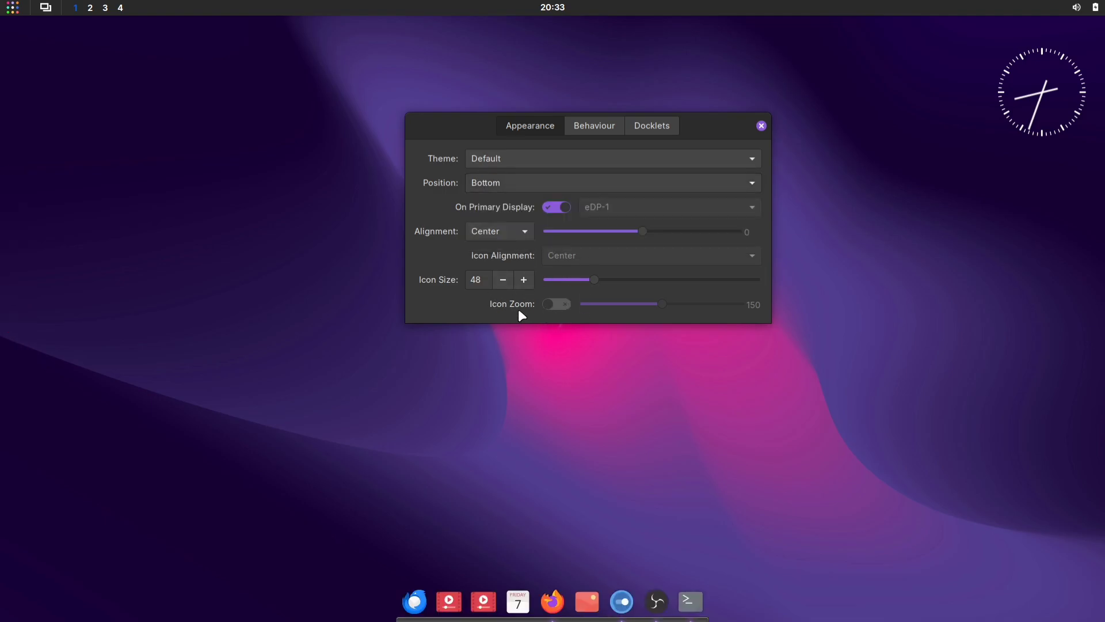
{"action": "left_click", "coordinate": [556, 303]}
Step: With the file manager maximized, toggle Hide Dock off and back on to Intellihide on the Behaviour tab
{"action": "left_click", "coordinate": [601, 126]}
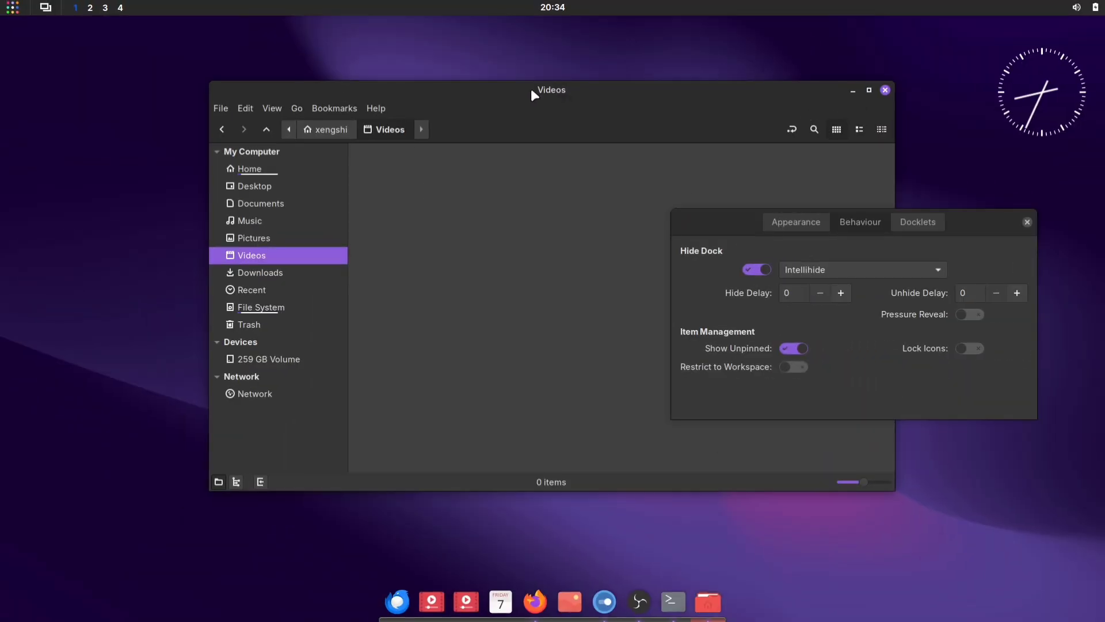
{"action": "double_click", "coordinate": [487, 90]}
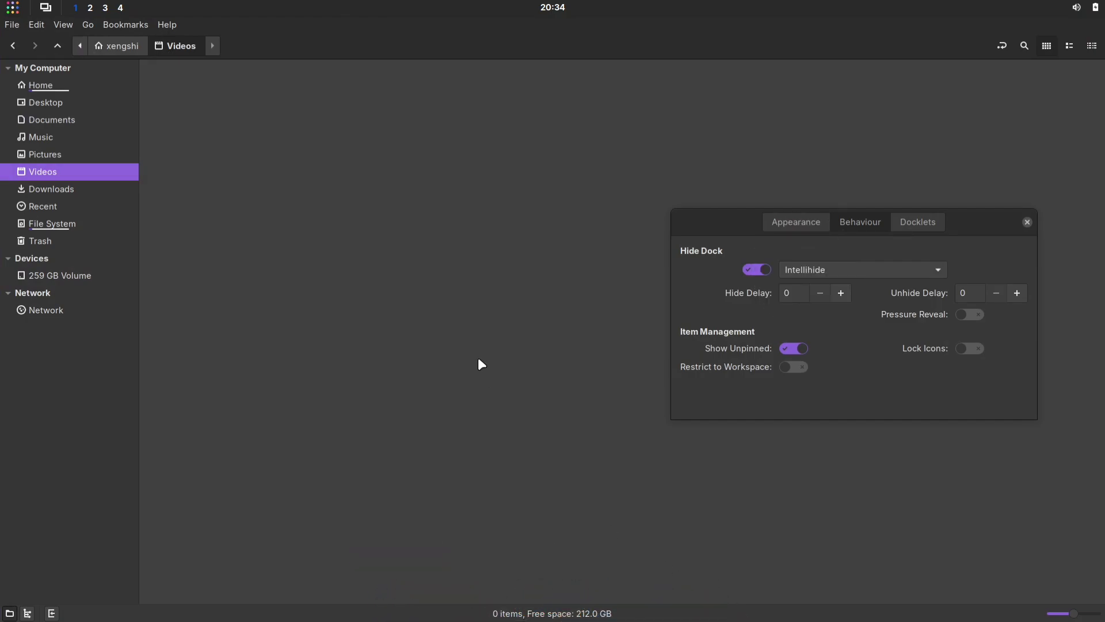
{"action": "left_click_drag", "start_coordinate": [725, 212], "coordinate": [621, 183]}
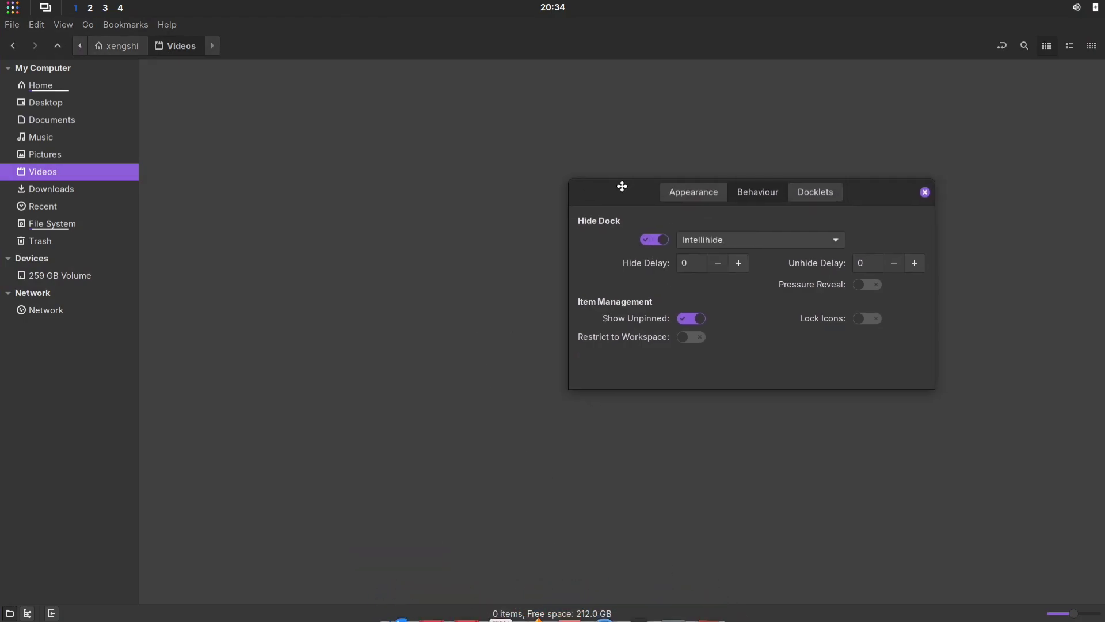
{"action": "left_click", "coordinate": [663, 237]}
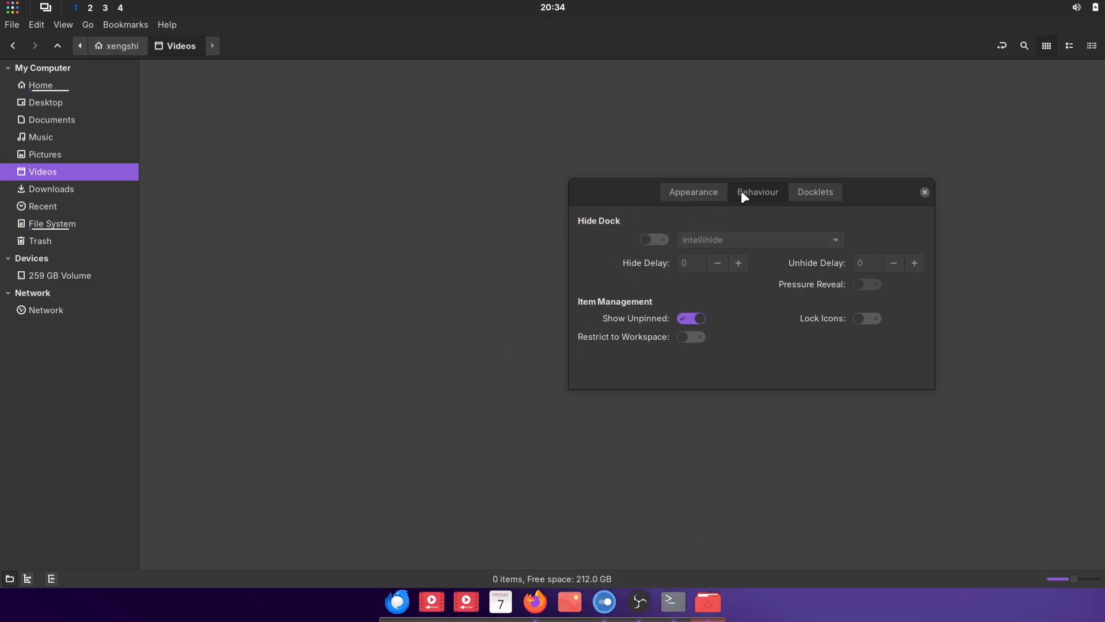
{"action": "left_click", "coordinate": [649, 241]}
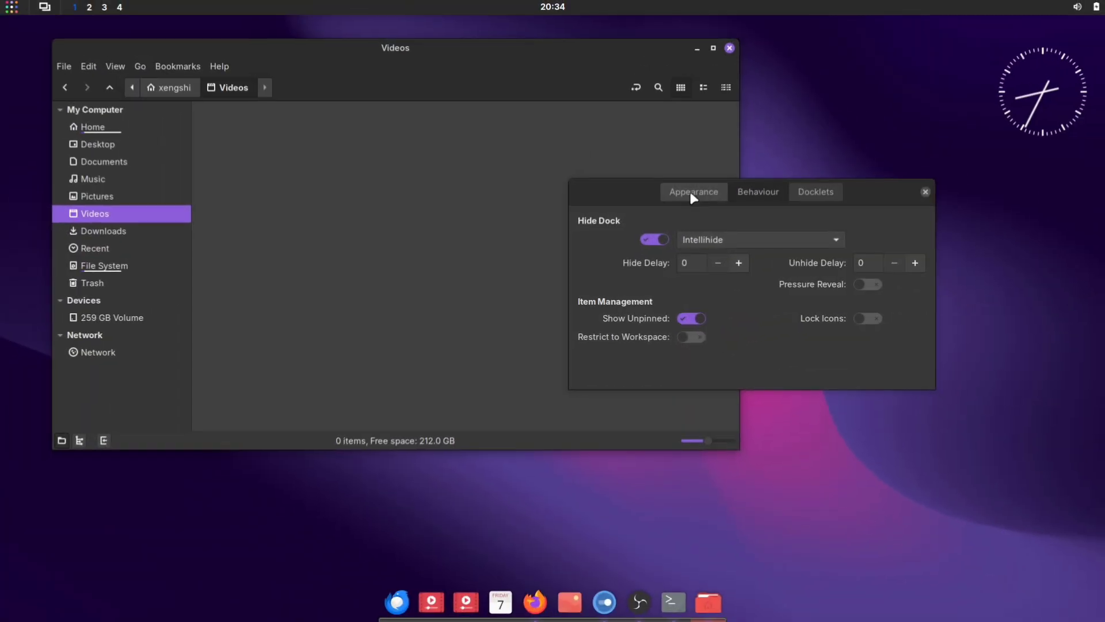
Step: Set the dock theme to Transparent, glance at the Docklets tab, and close Plank preferences
{"action": "left_click", "coordinate": [694, 196]}
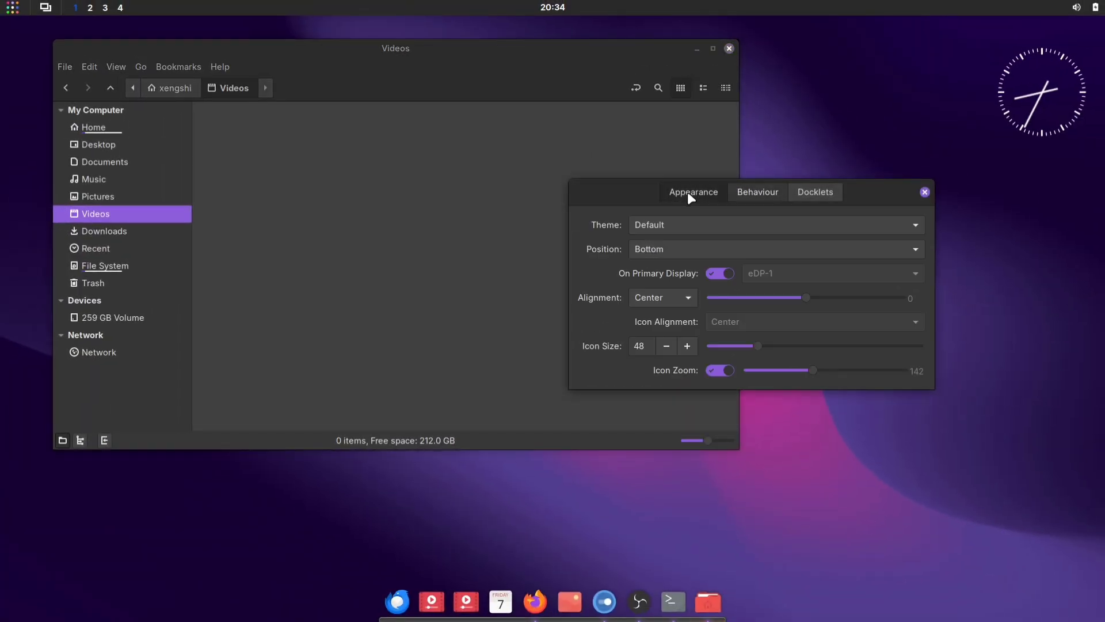
{"action": "left_click", "coordinate": [688, 224]}
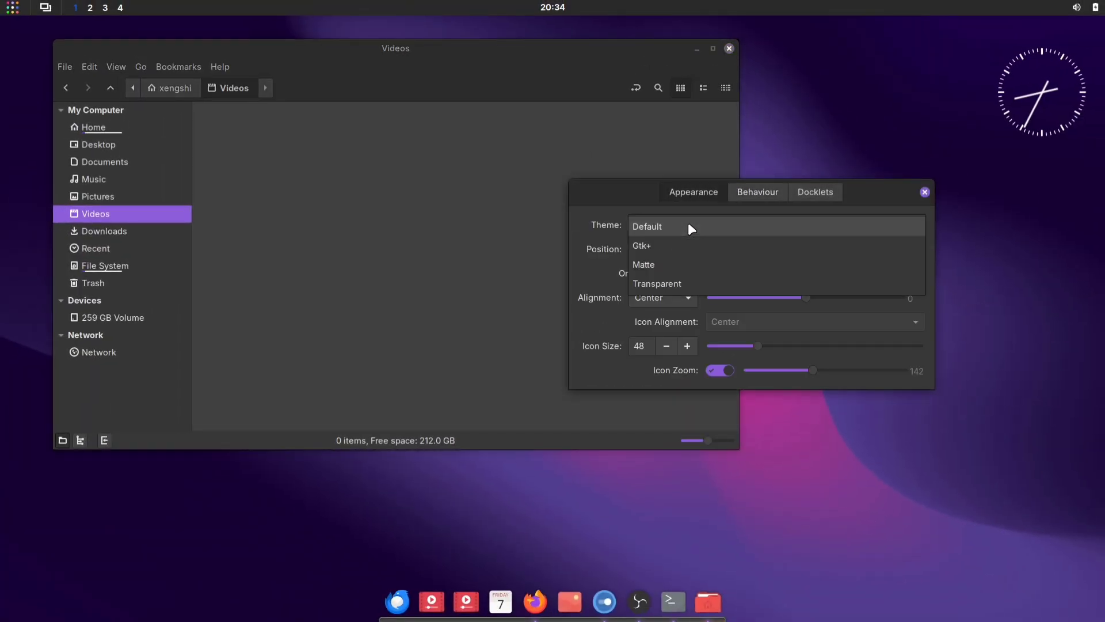
{"action": "key", "text": "Escape"}
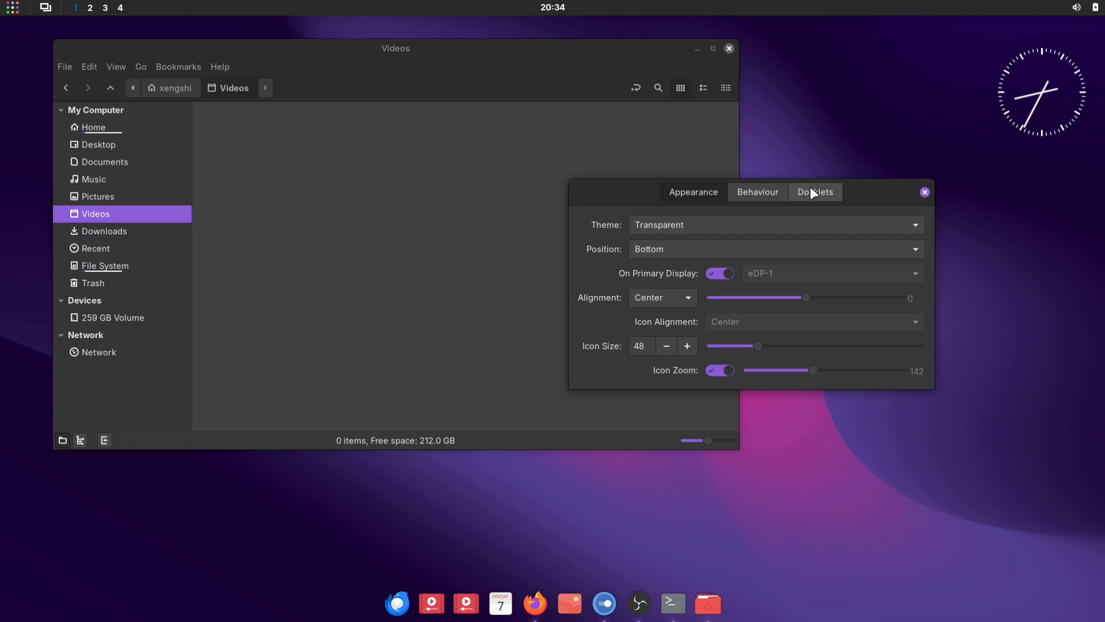
{"action": "left_click", "coordinate": [822, 190]}
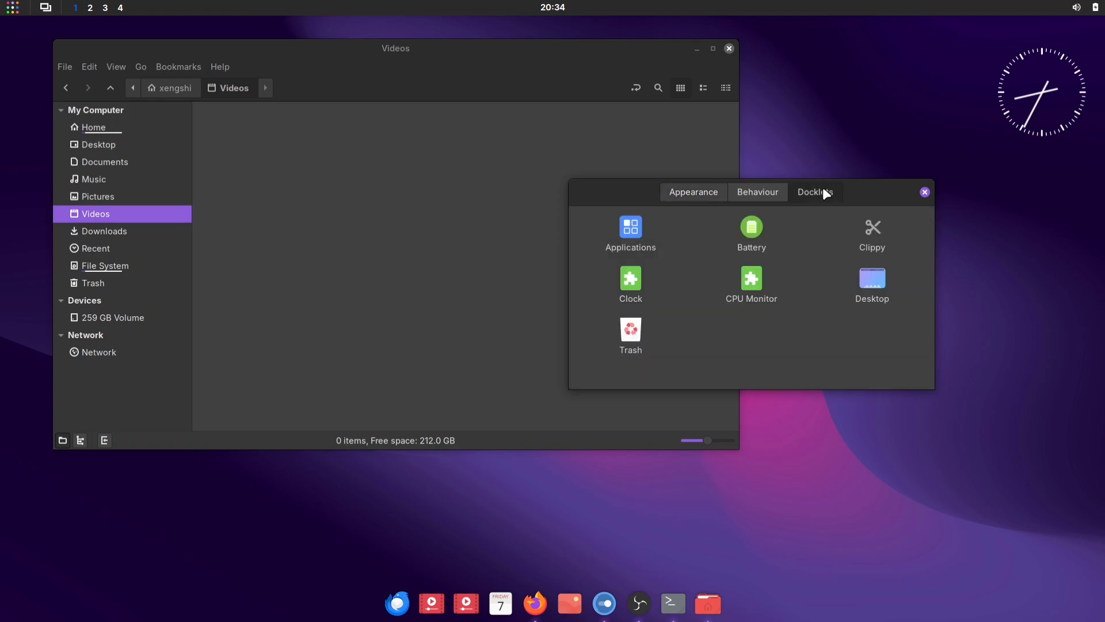
{"action": "left_click", "coordinate": [688, 197]}
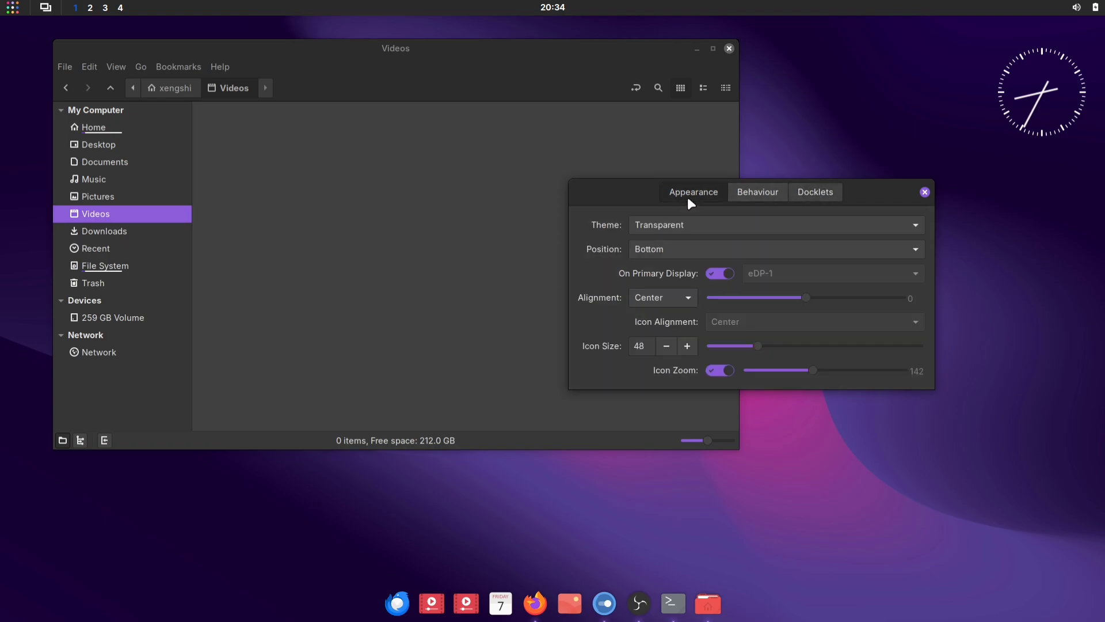
{"action": "left_click", "coordinate": [925, 191]}
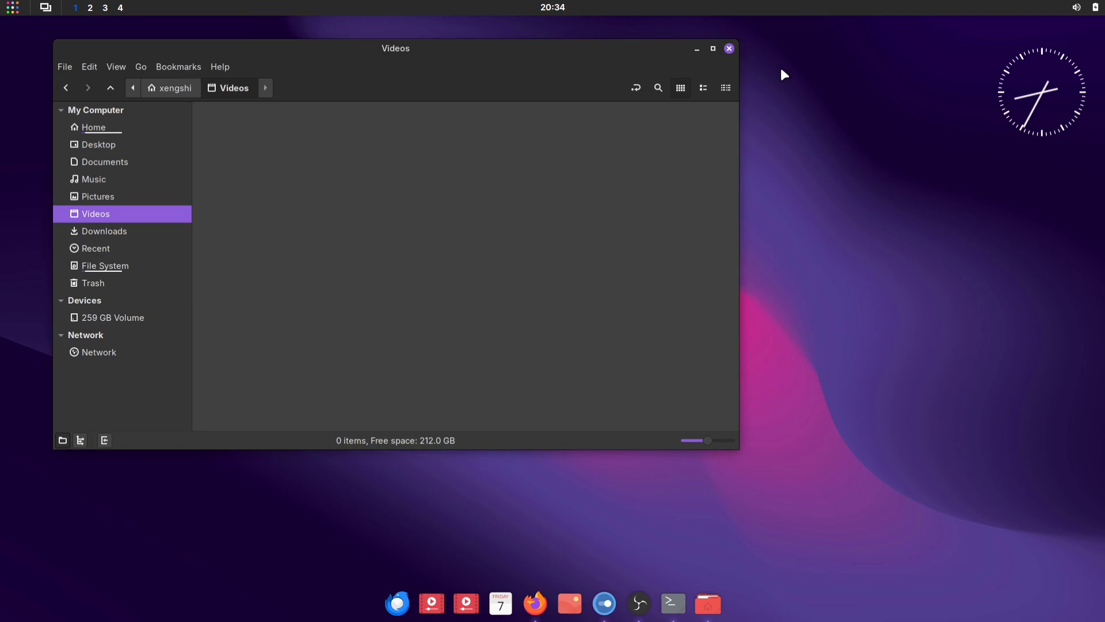
Step: Close the file manager and drag Calculator from the applications menu onto the Plank dock
{"action": "left_click", "coordinate": [728, 49]}
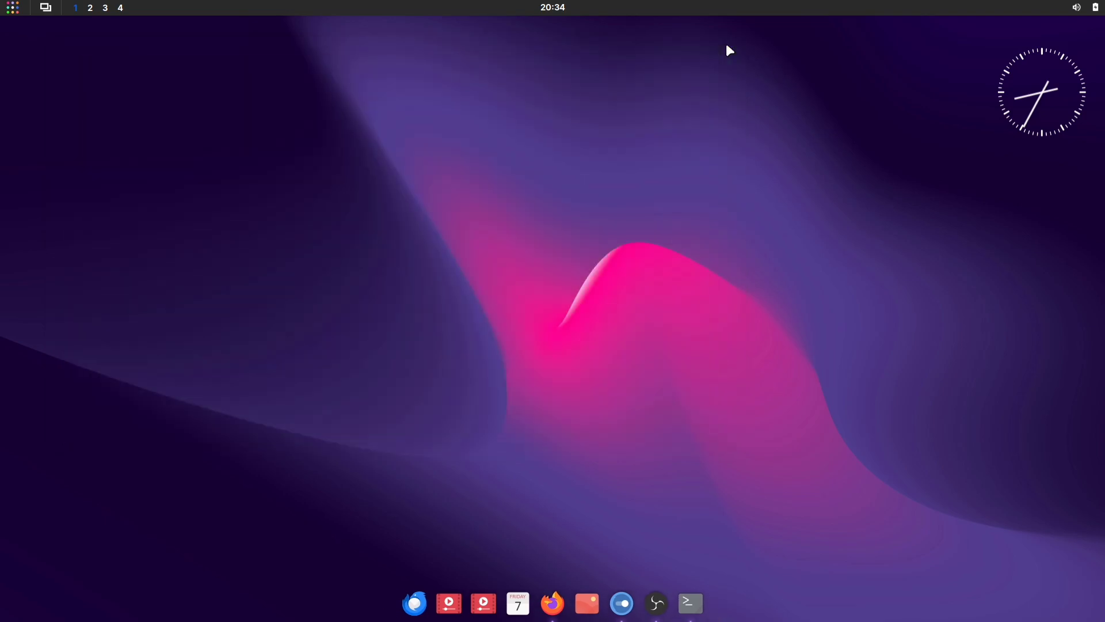
{"action": "key", "text": "super"}
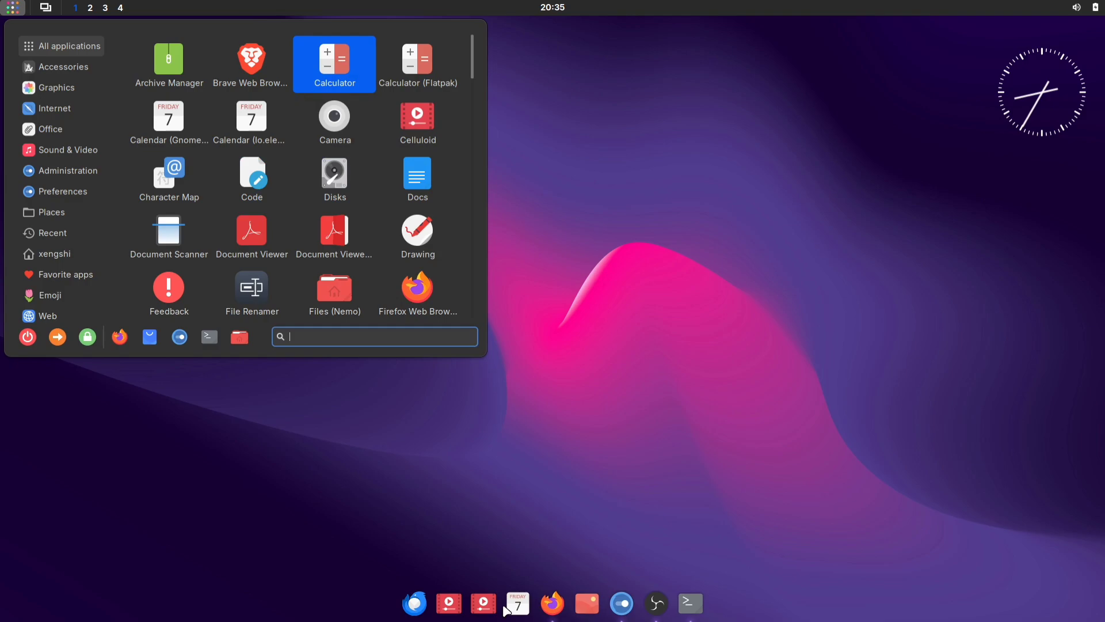
{"action": "left_click_drag", "start_coordinate": [335, 62], "coordinate": [685, 604]}
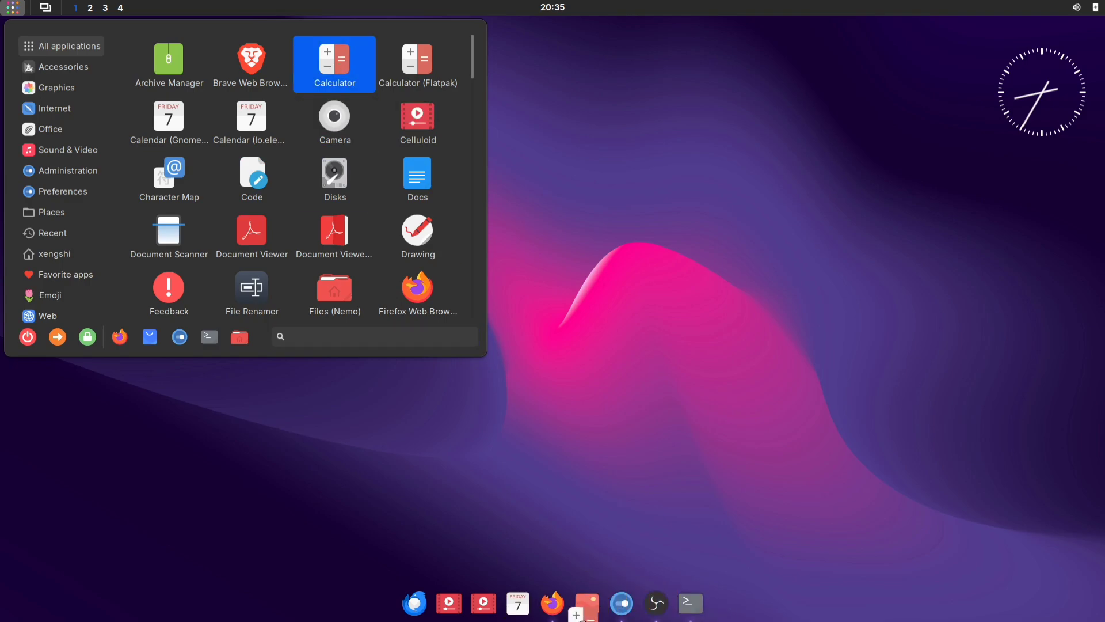
Step: Launch Calculator, set its dock icon to Keep in Dock, and move its window right
{"action": "left_click", "coordinate": [352, 82]}
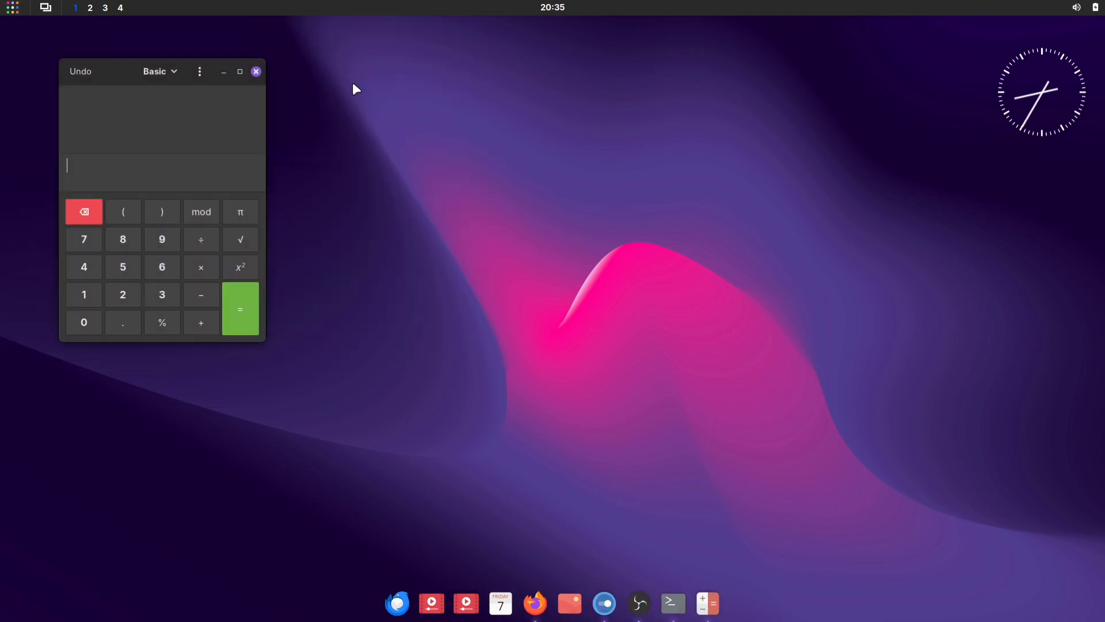
{"action": "right_click", "coordinate": [706, 597]}
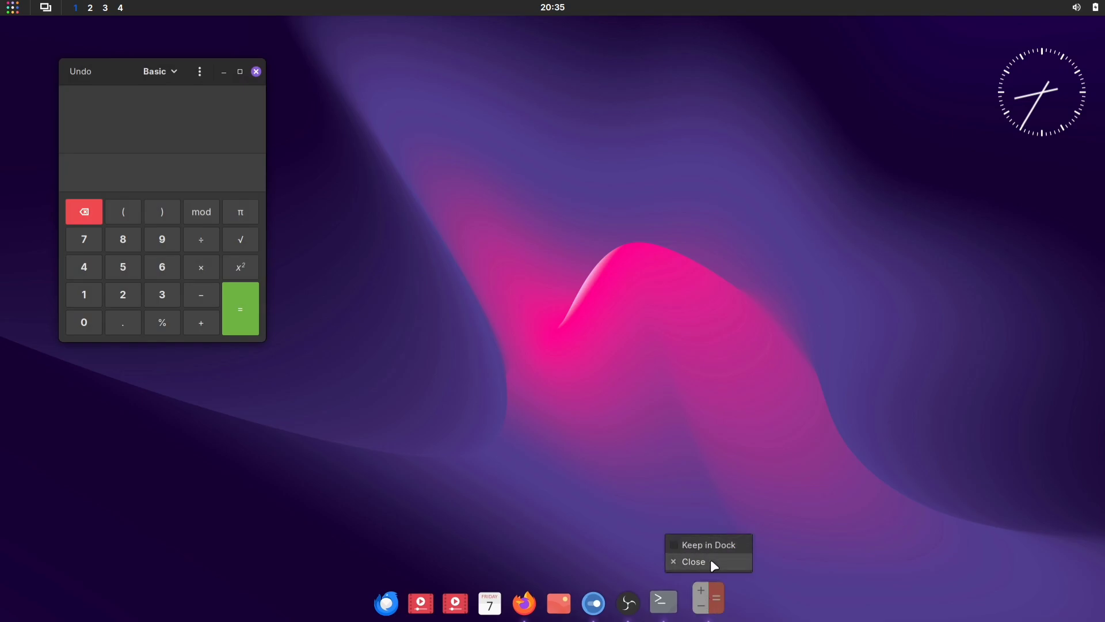
{"action": "left_click", "coordinate": [679, 544]}
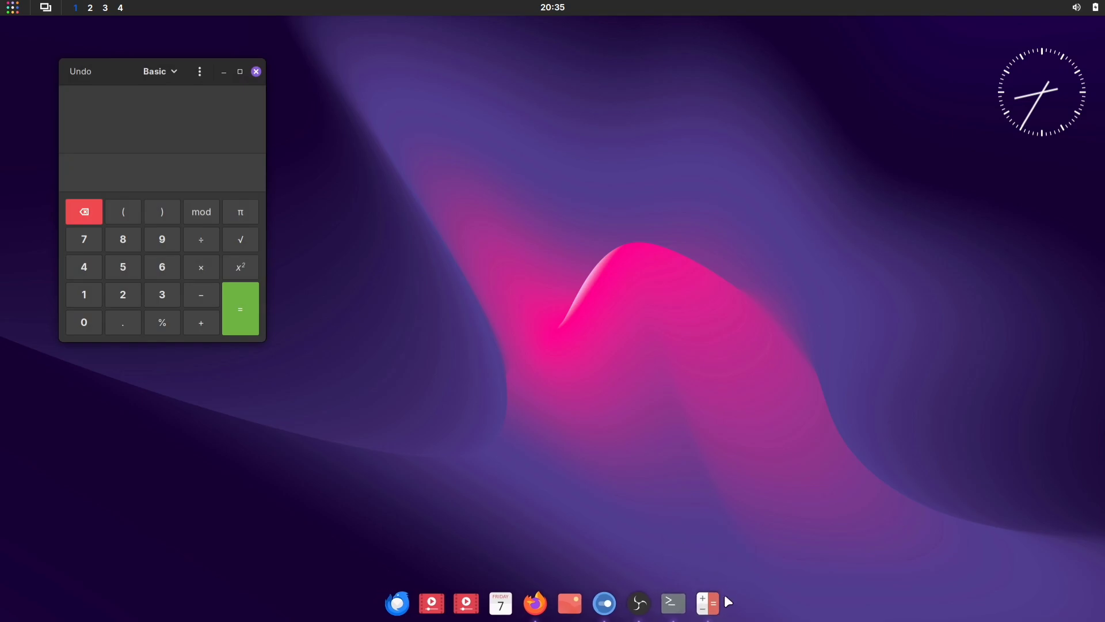
{"action": "left_click_drag", "start_coordinate": [214, 69], "coordinate": [839, 131]}
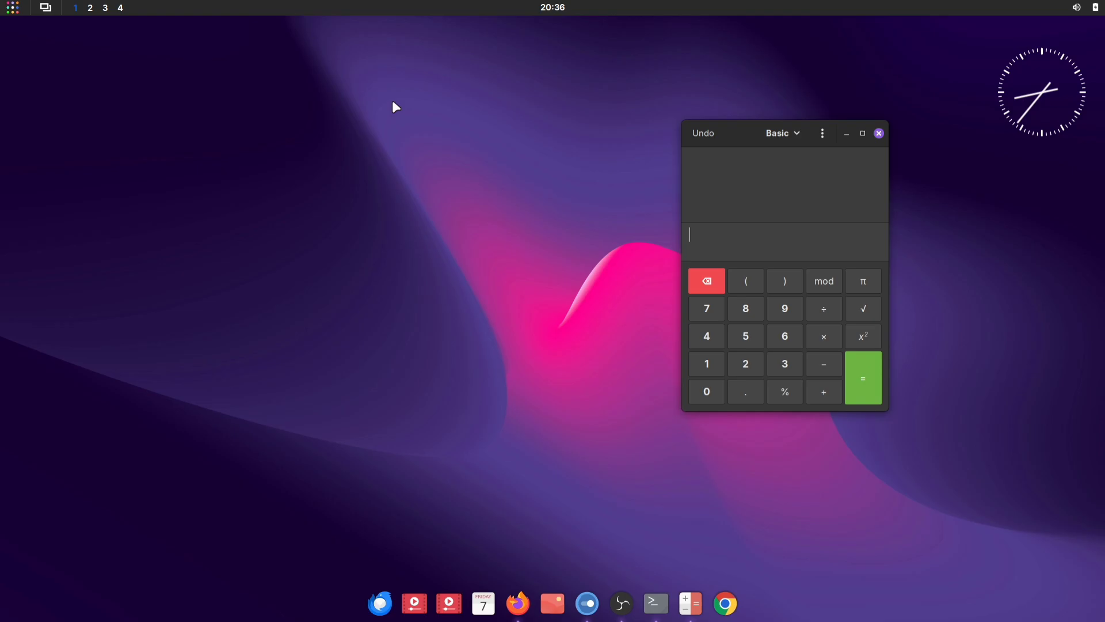
Step: Open Extensions by searching 'ex' in the menu and browse the Download list
{"action": "key", "text": "super"}
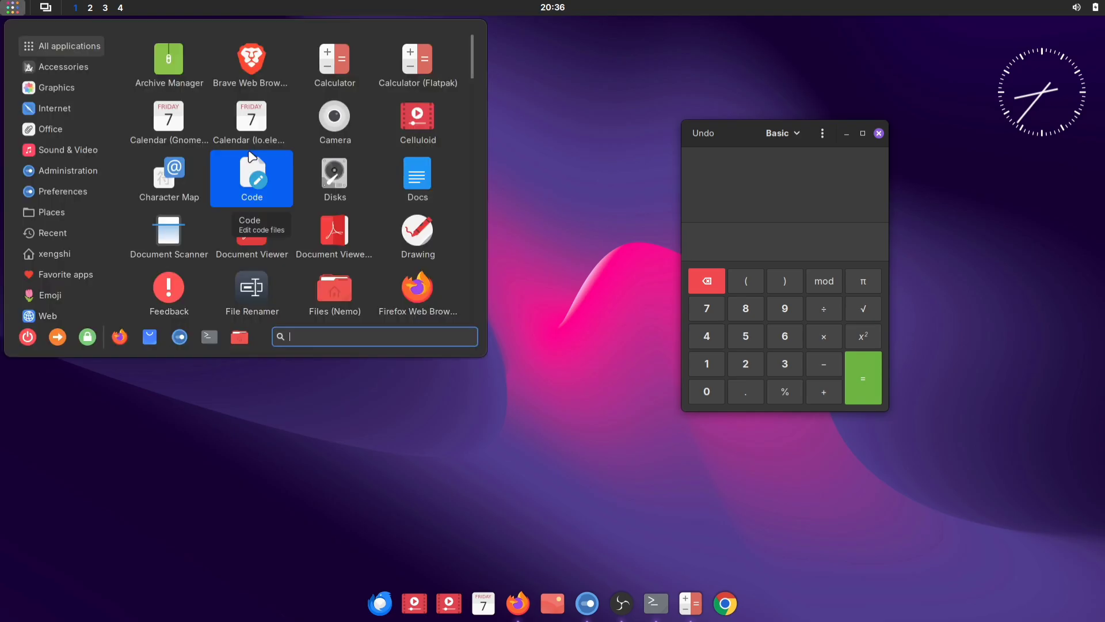
{"action": "type", "text": "ex"}
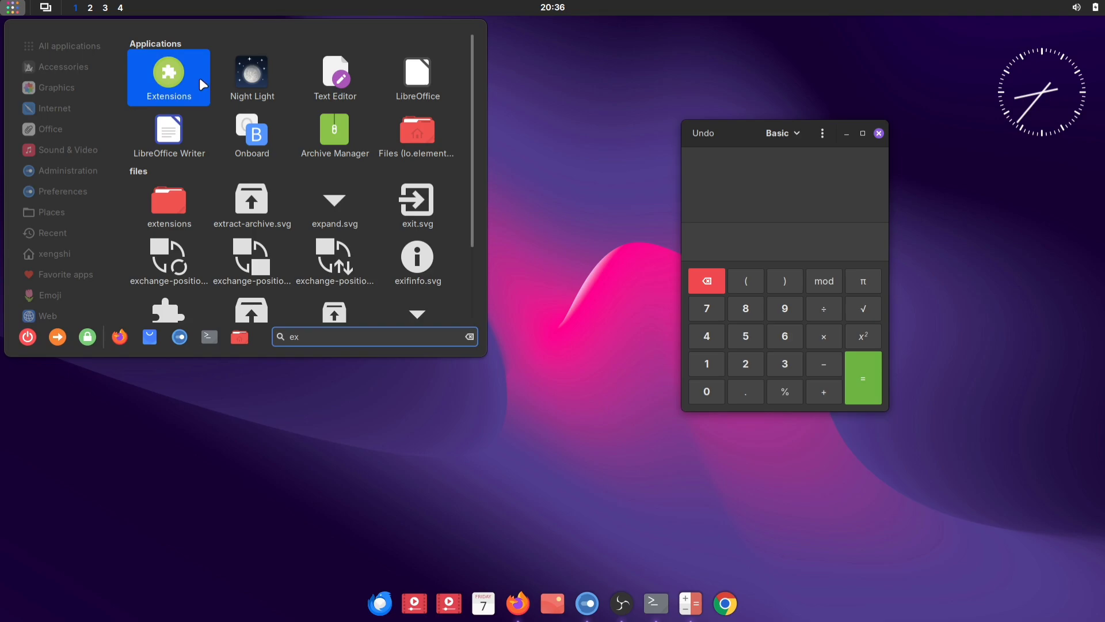
{"action": "left_click", "coordinate": [200, 80]}
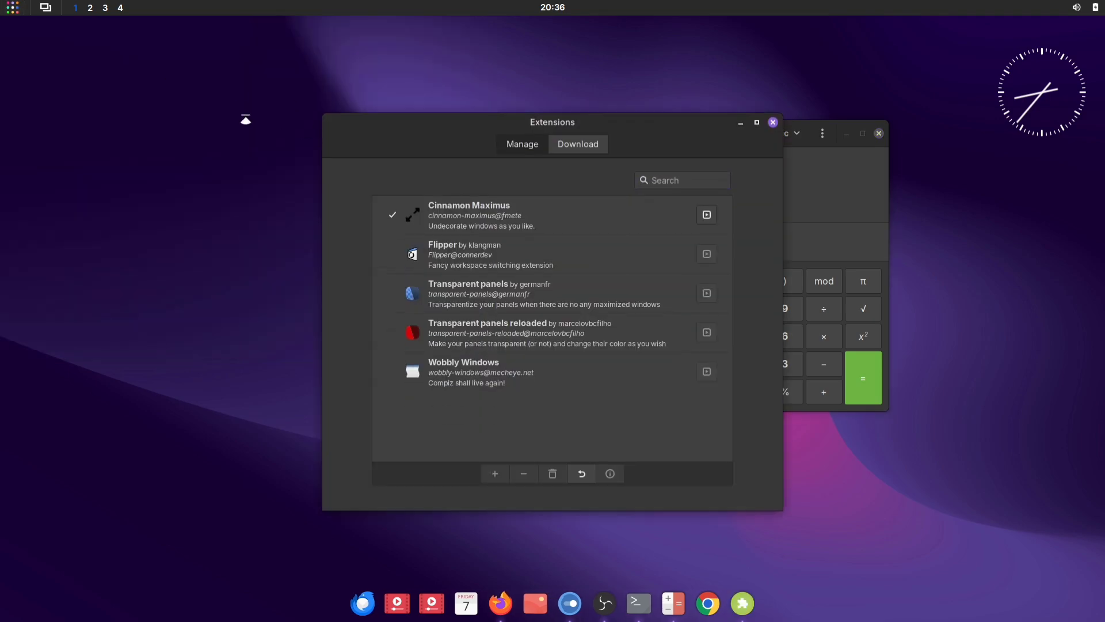
{"action": "left_click_drag", "start_coordinate": [381, 122], "coordinate": [167, 101]}
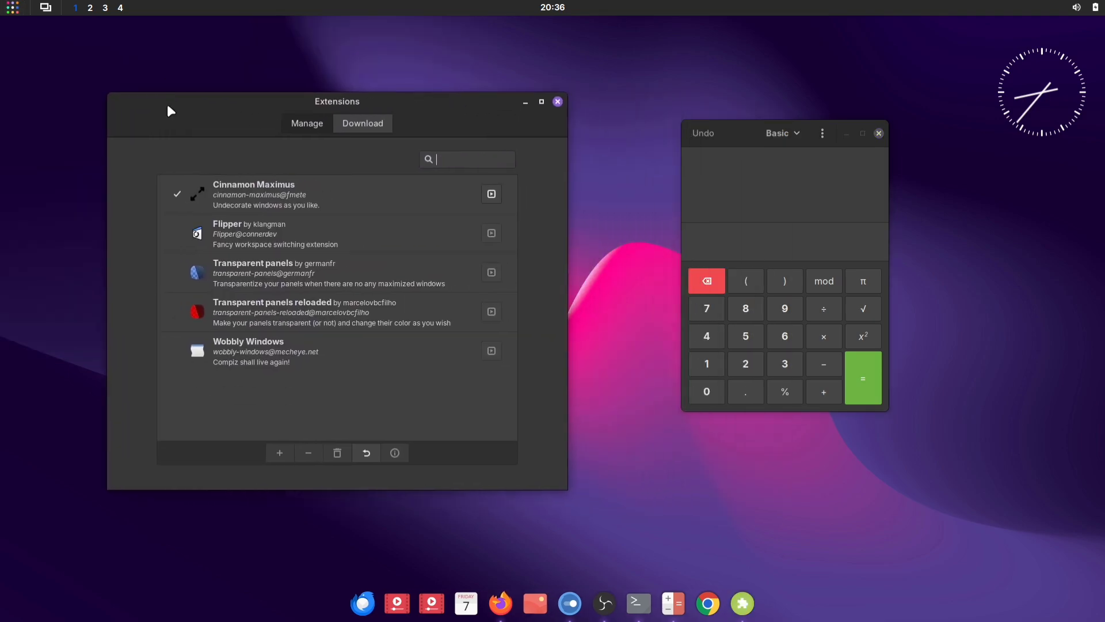
{"action": "left_click", "coordinate": [365, 122]}
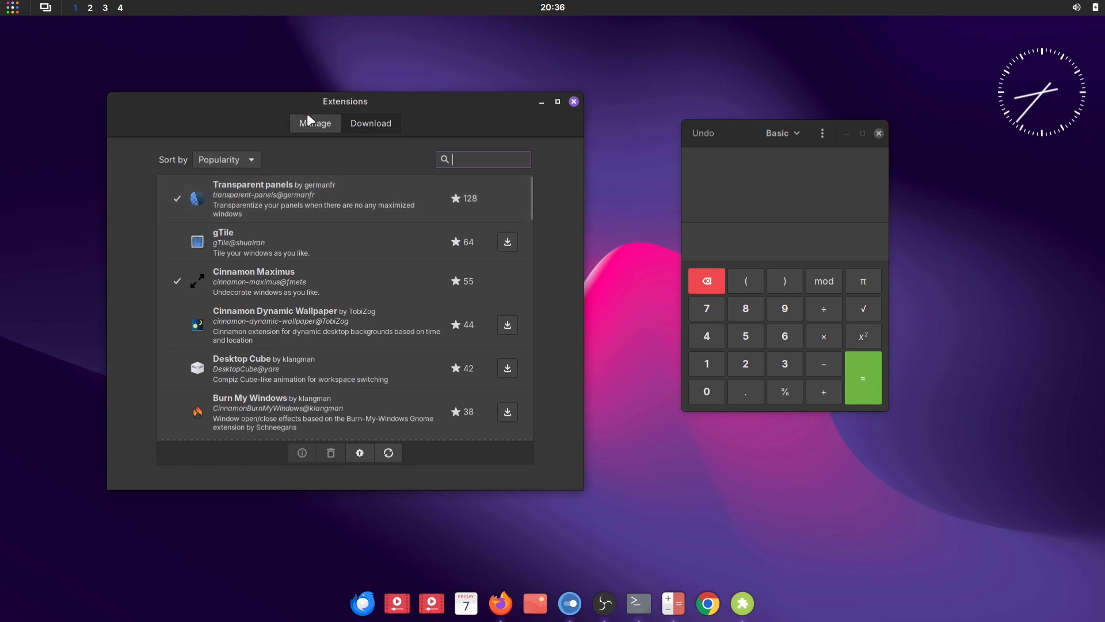
Step: Enable Transparent panels, test it by maximizing the window, then close Extensions
{"action": "left_click", "coordinate": [319, 123]}
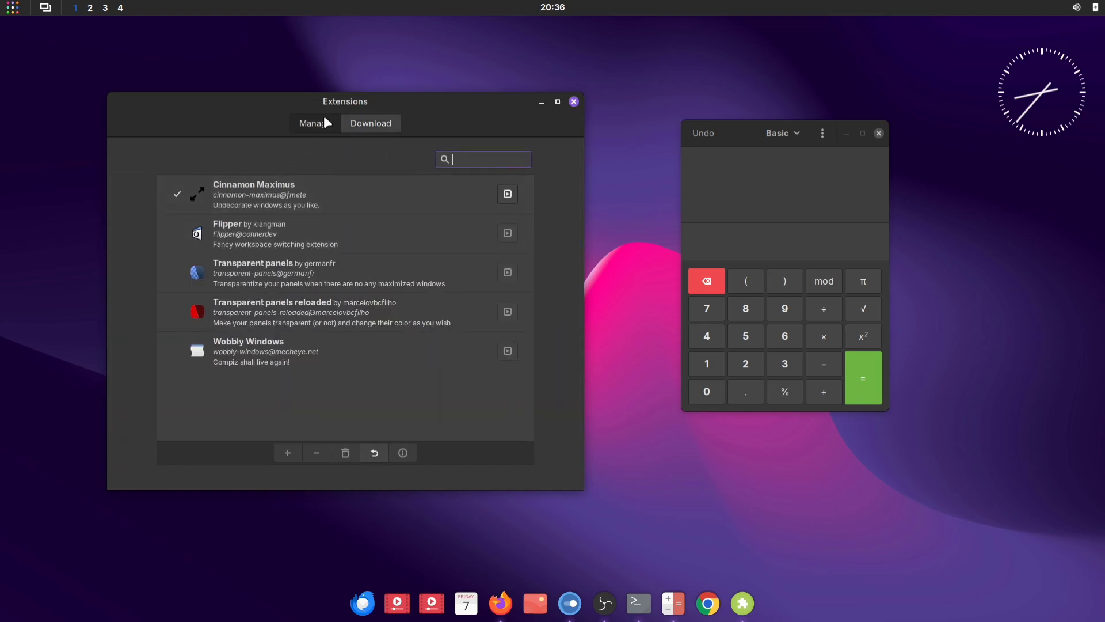
{"action": "left_click", "coordinate": [214, 279]}
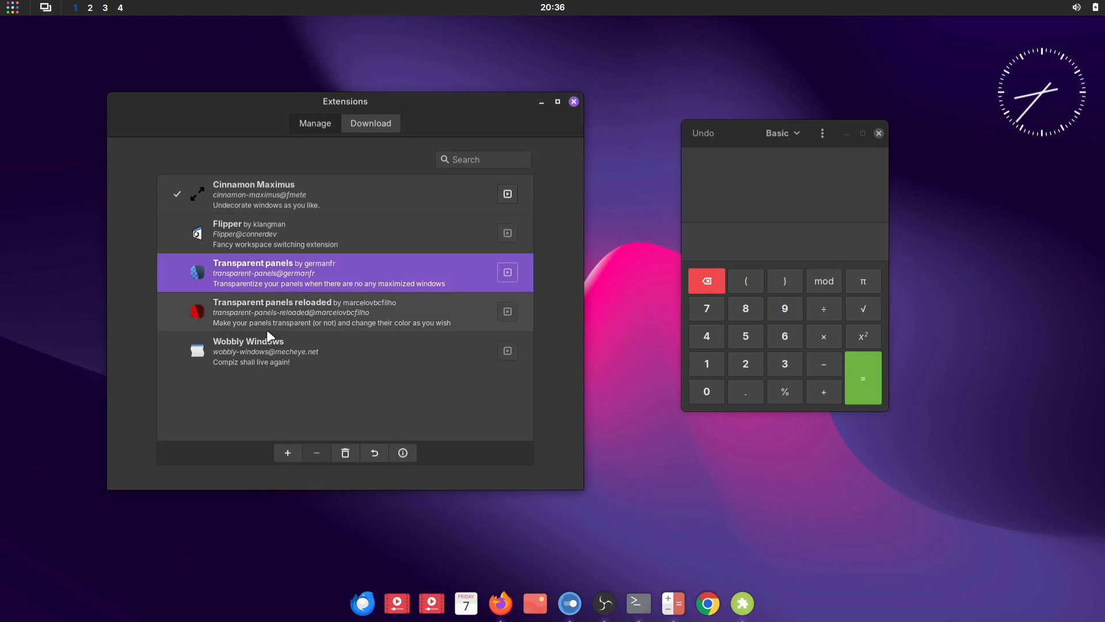
{"action": "left_click", "coordinate": [281, 453]}
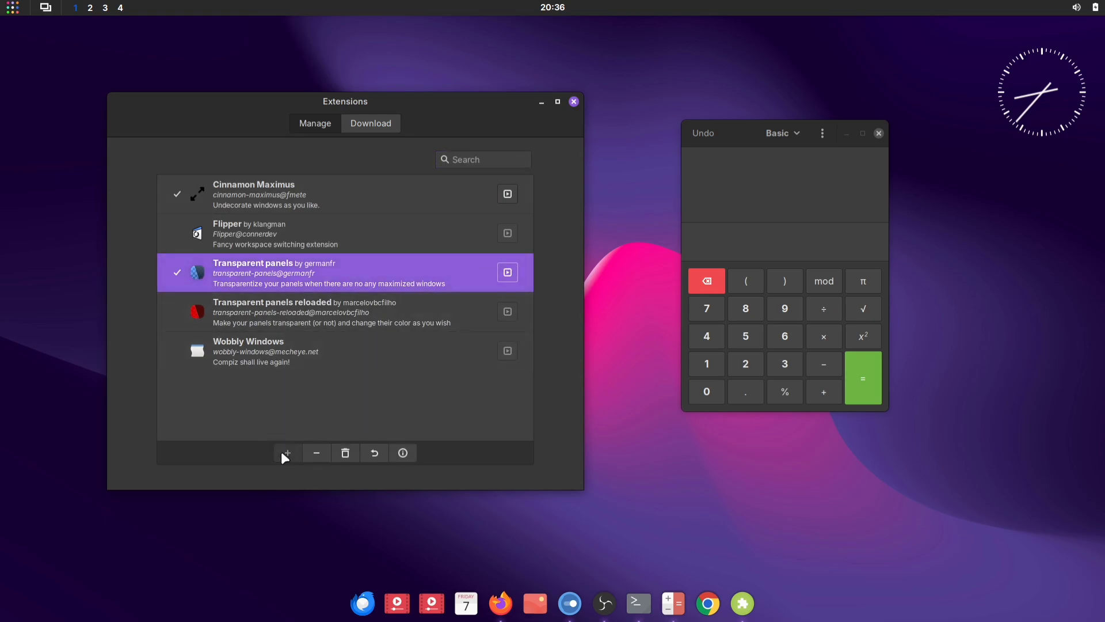
{"action": "left_click", "coordinate": [557, 108]}
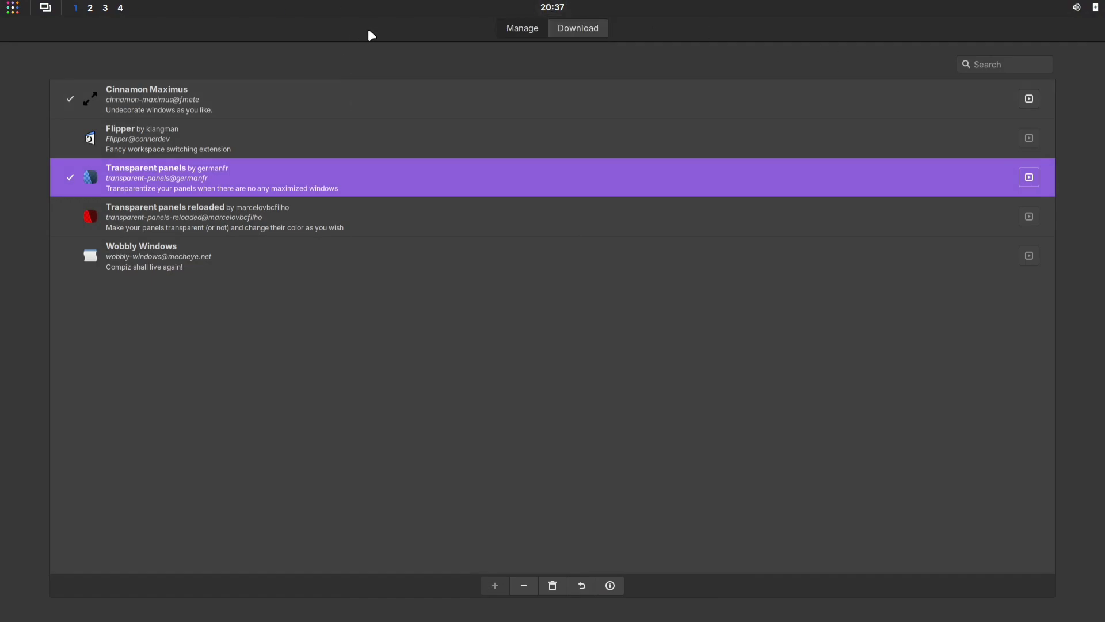
{"action": "left_click_drag", "start_coordinate": [369, 29], "coordinate": [224, 141]}
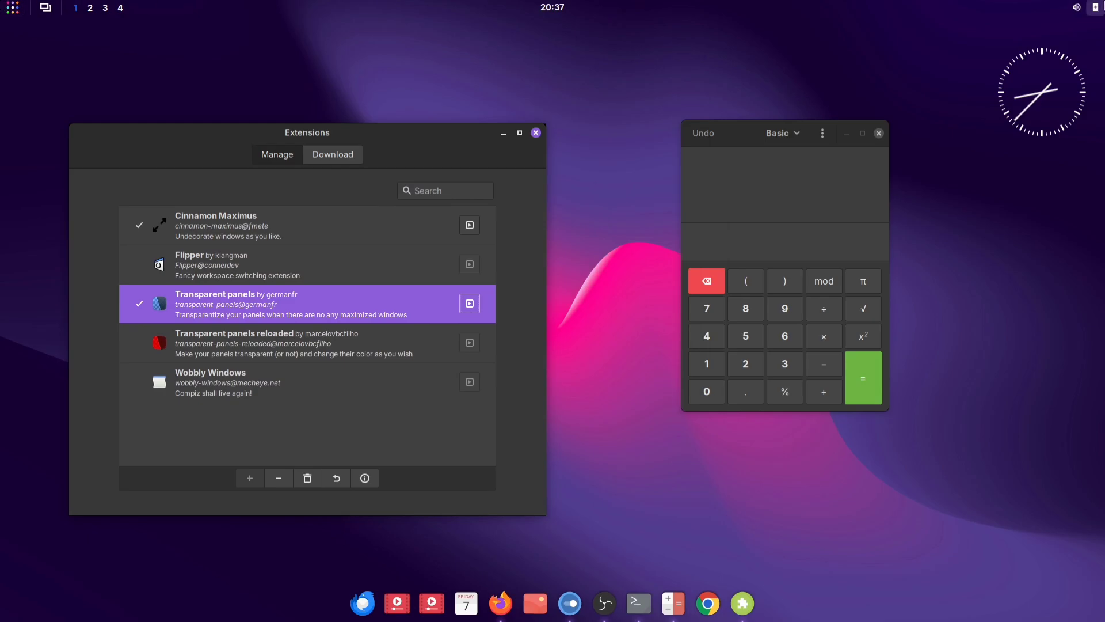
{"action": "left_click", "coordinate": [536, 133]}
Step: Close Calculator, open System Settings and go to Startup Applications
{"action": "left_click", "coordinate": [879, 133]}
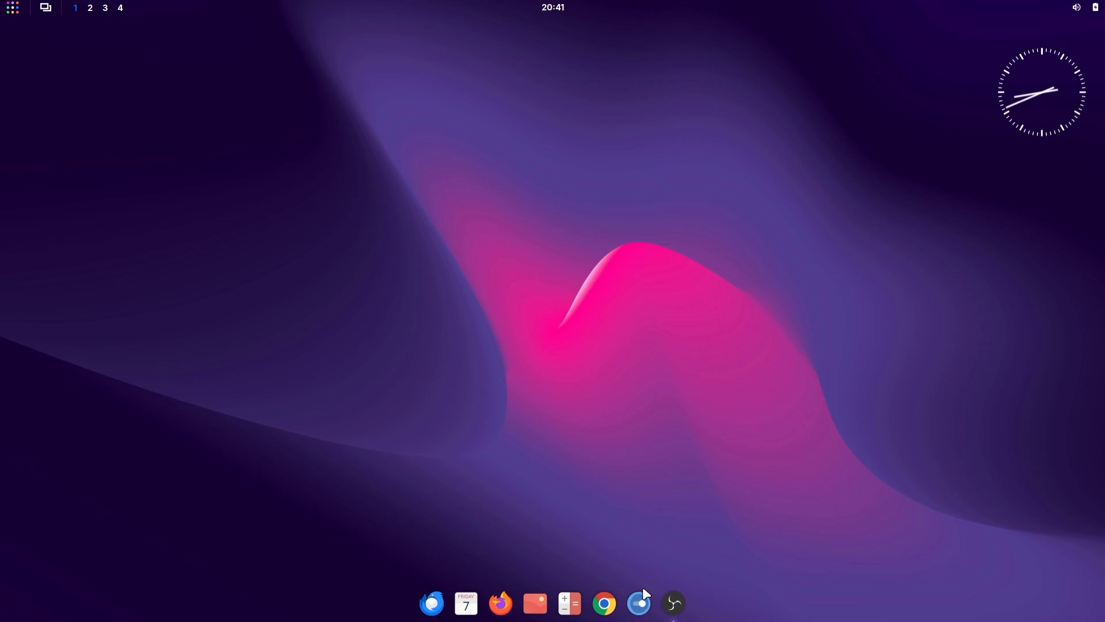
{"action": "left_click", "coordinate": [638, 601]}
{"action": "left_click_drag", "start_coordinate": [454, 160], "coordinate": [289, 81]}
{"action": "scroll", "coordinate": [196, 358], "scroll_direction": "down", "scroll_amount": 3}
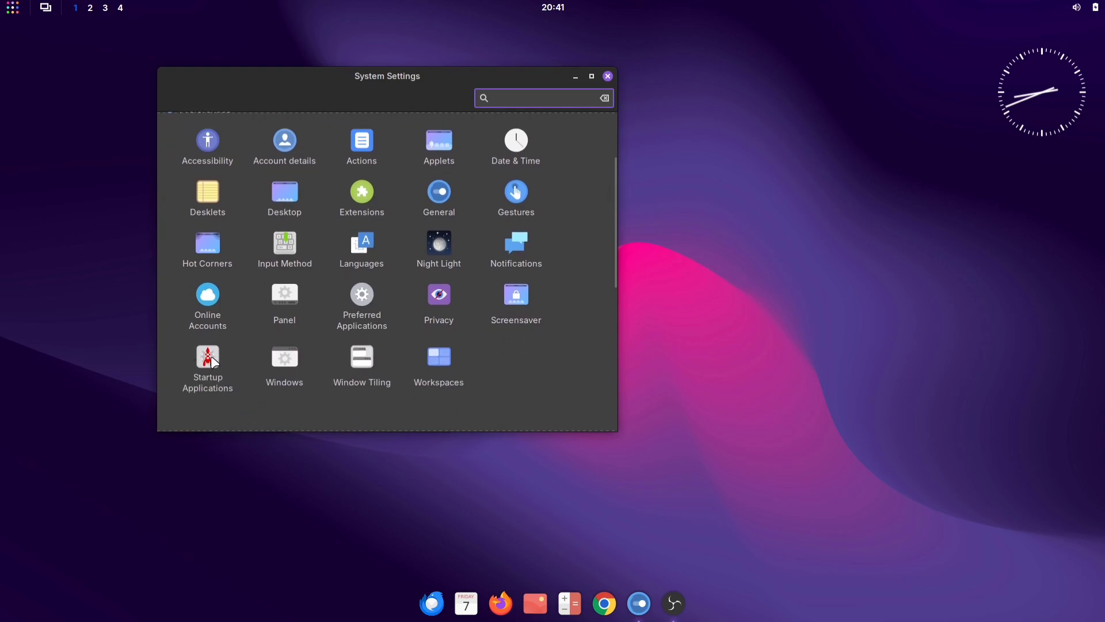
{"action": "left_click", "coordinate": [208, 349]}
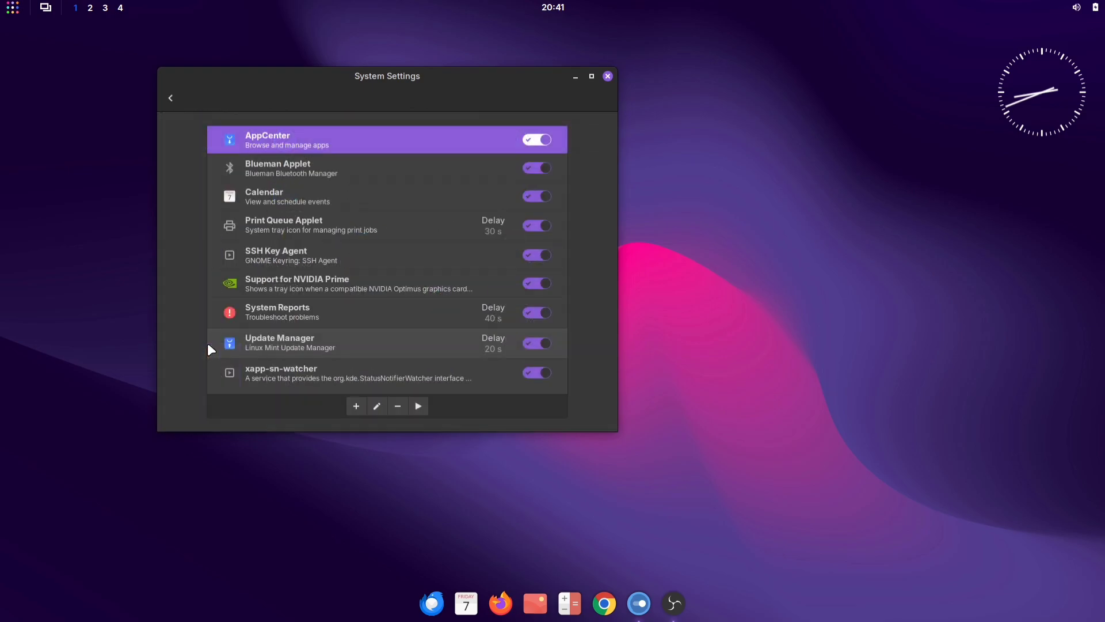
Step: Add Plank as a startup application via search 'pl', then return to the settings overview
{"action": "left_click", "coordinate": [359, 405]}
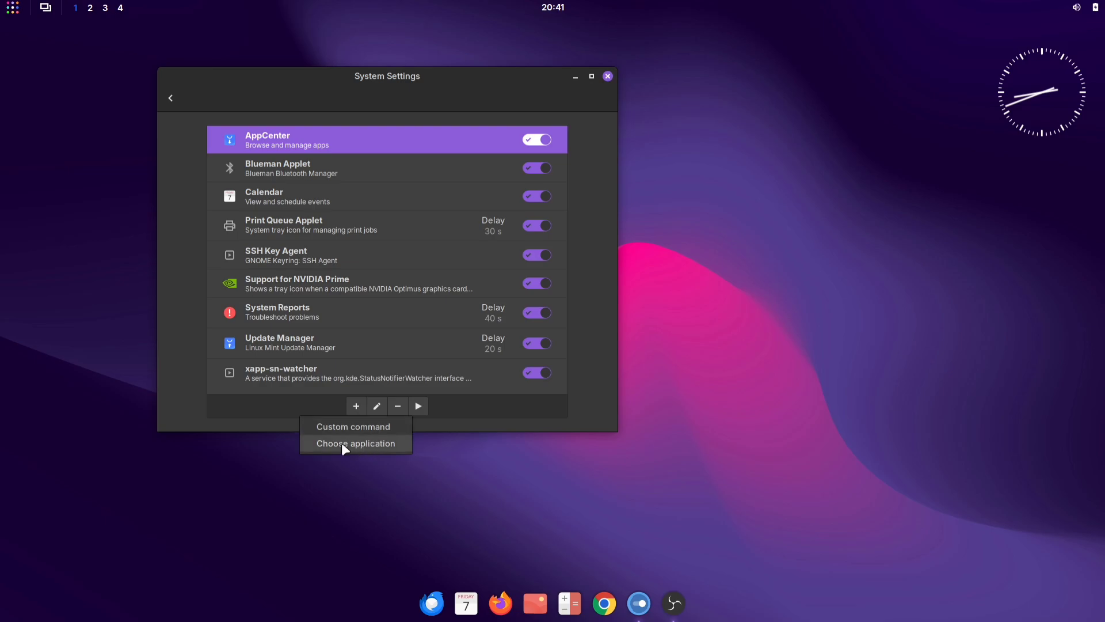
{"action": "left_click", "coordinate": [382, 442]}
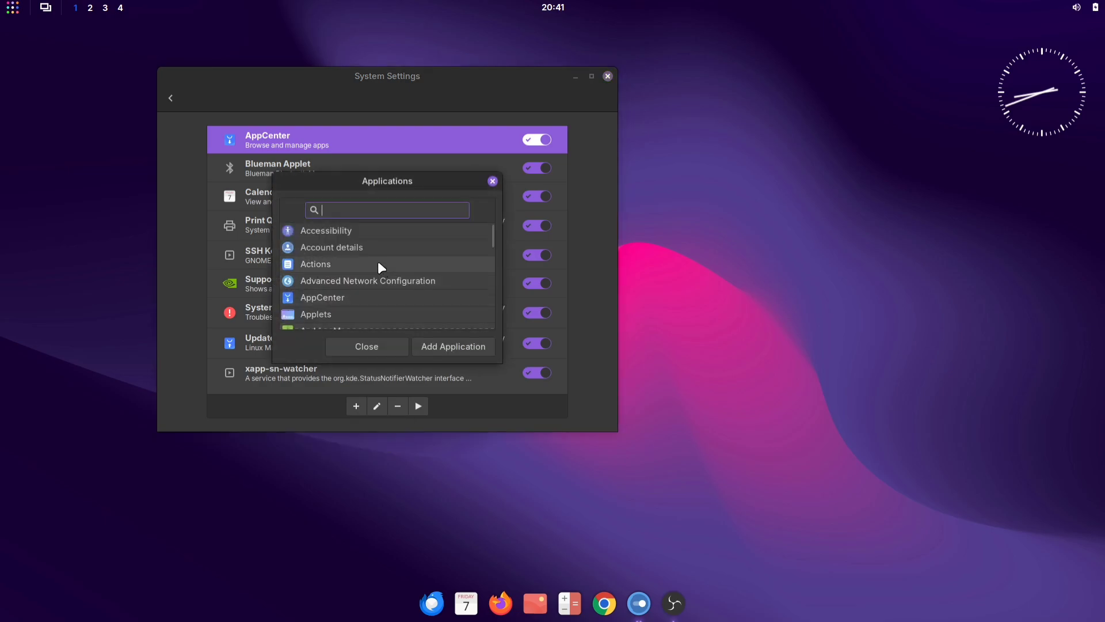
{"action": "type", "text": "pl"}
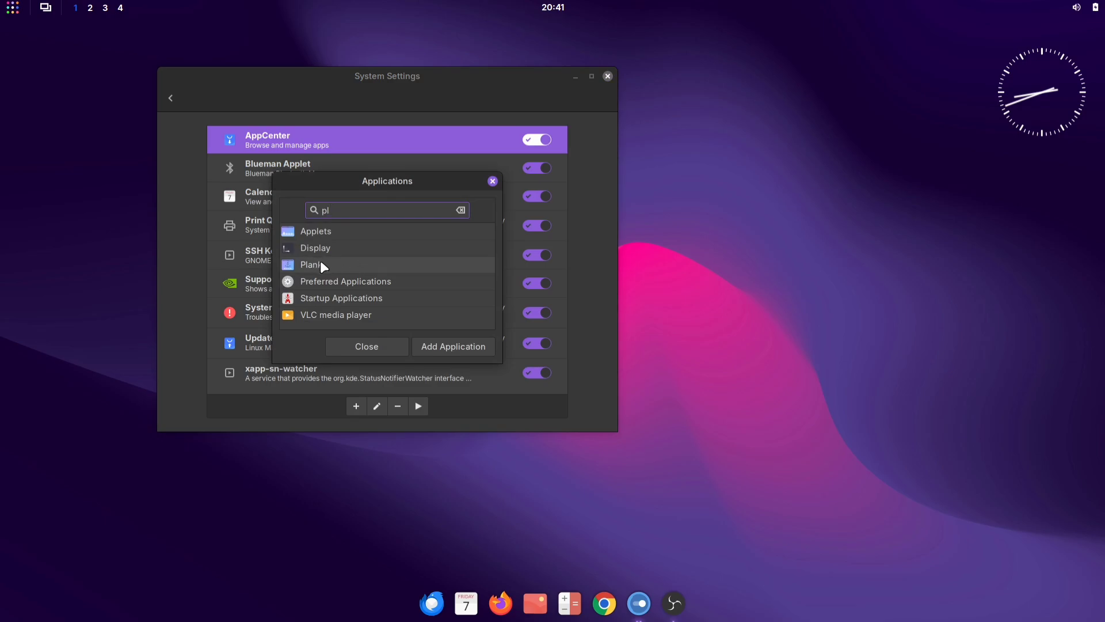
{"action": "left_click", "coordinate": [321, 263]}
{"action": "left_click", "coordinate": [447, 347]}
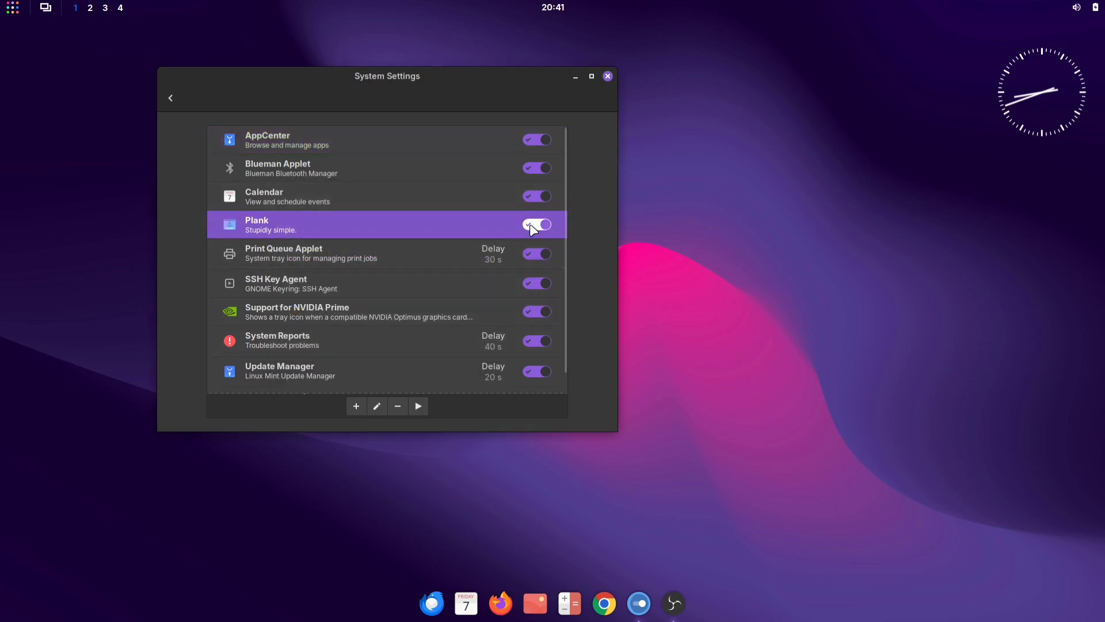
{"action": "left_click", "coordinate": [169, 96]}
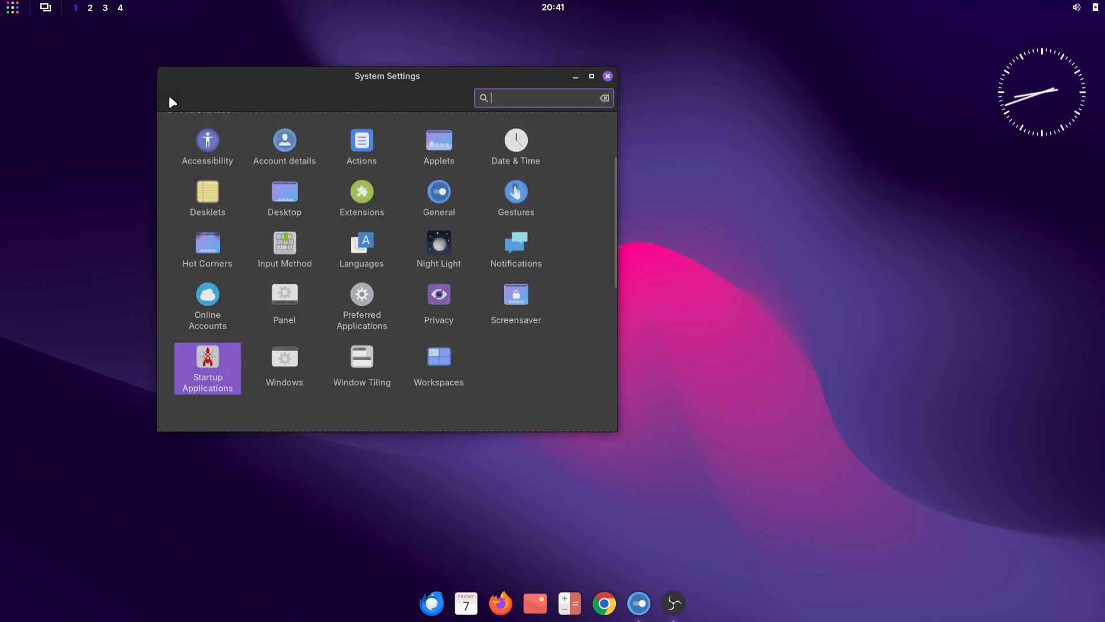
Step: Close System Settings and open the applications menu from the top panel
{"action": "left_click", "coordinate": [607, 77]}
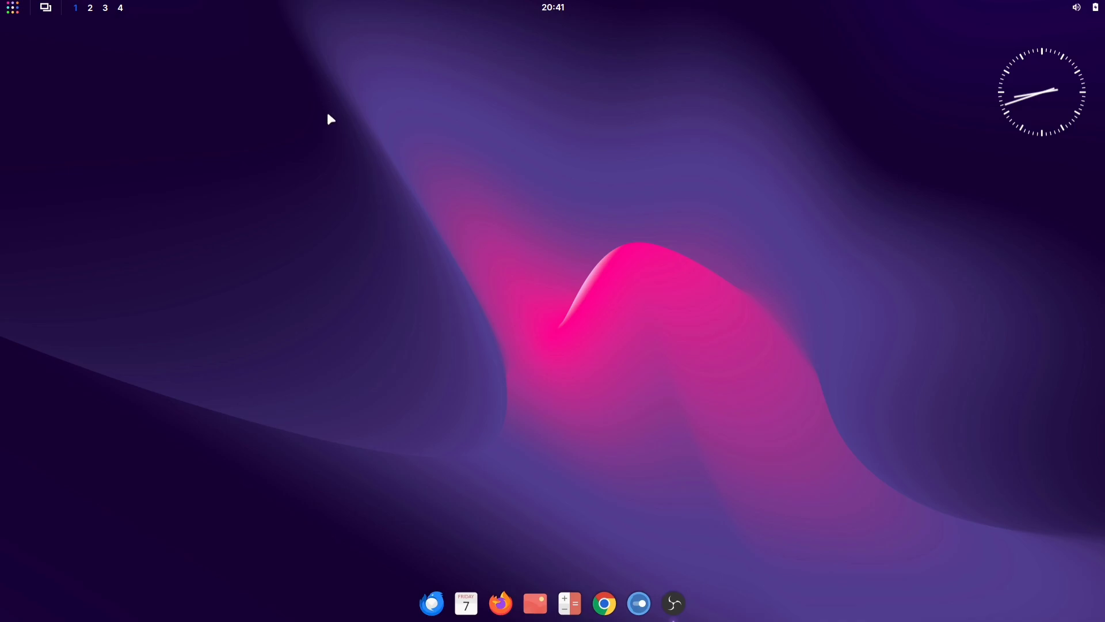
{"action": "left_click", "coordinate": [11, 8]}
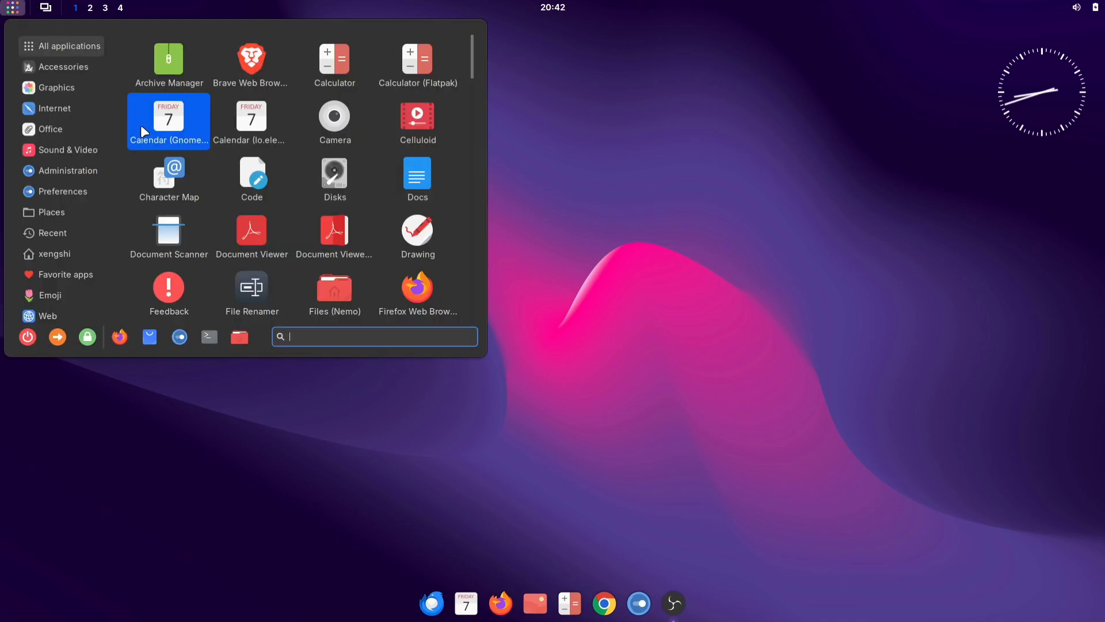